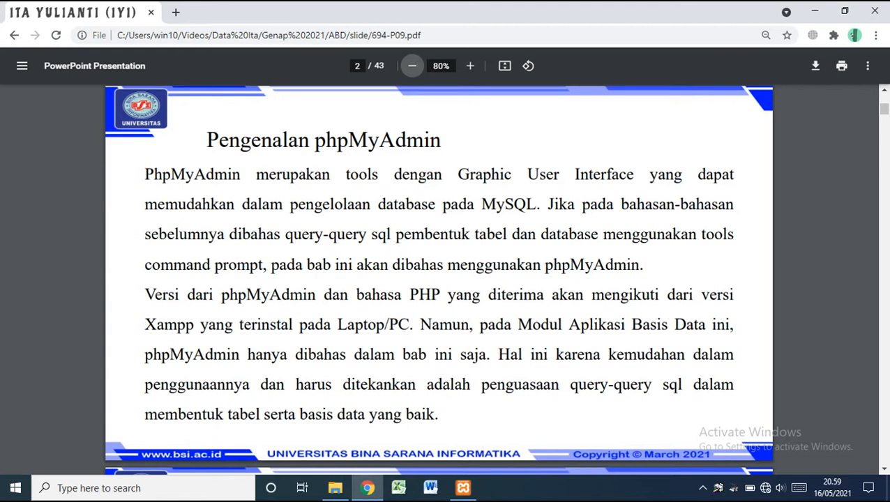
Start Apache and MySQL in XAMPP Control Panel, then return to the Chrome slides
left_click(467, 490)
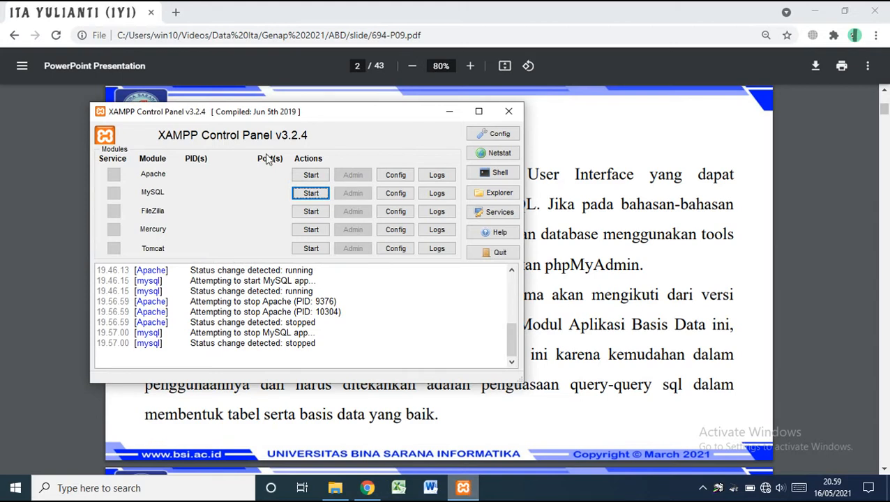
left_click(309, 178)
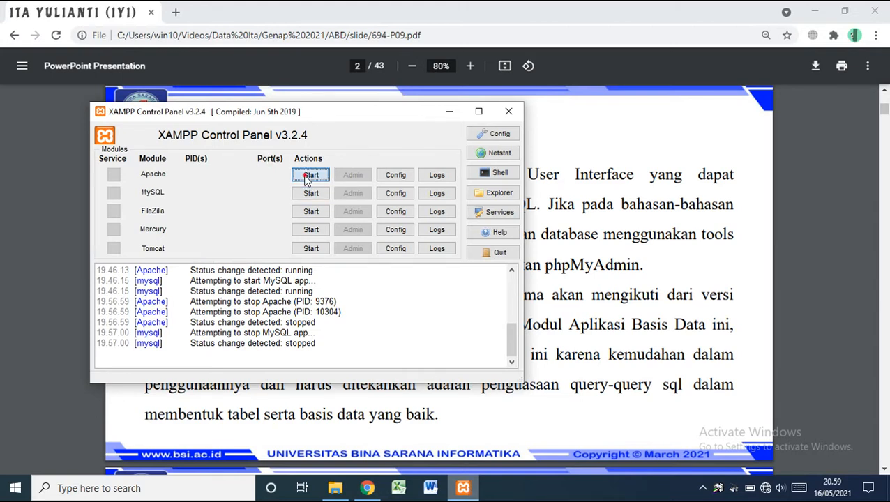
left_click(311, 195)
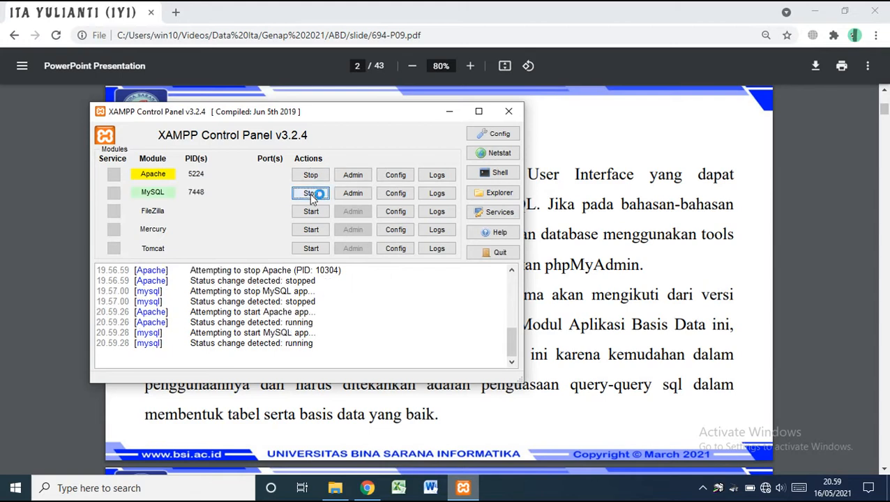
left_click(637, 262)
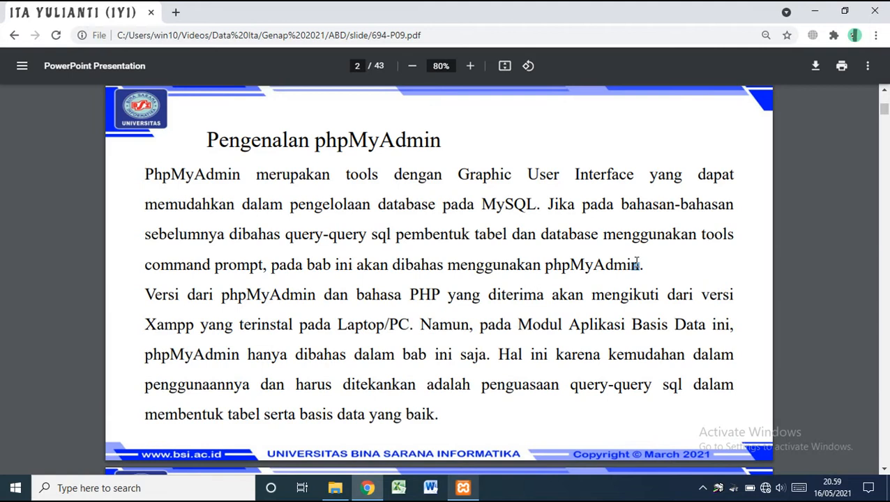
Scroll the slides to page 3, 'Menjalankan phpMyAdmin', after checking the XAMPP services
scroll(636, 262, "down", 3)
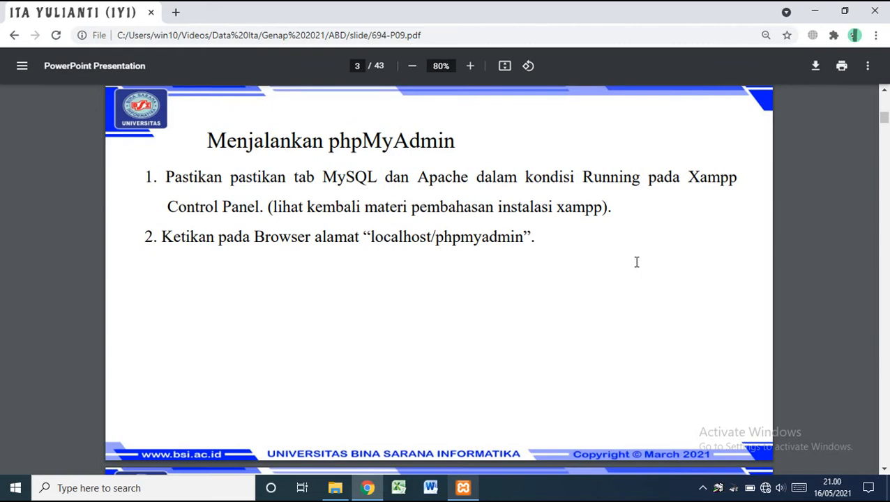
left_click(463, 489)
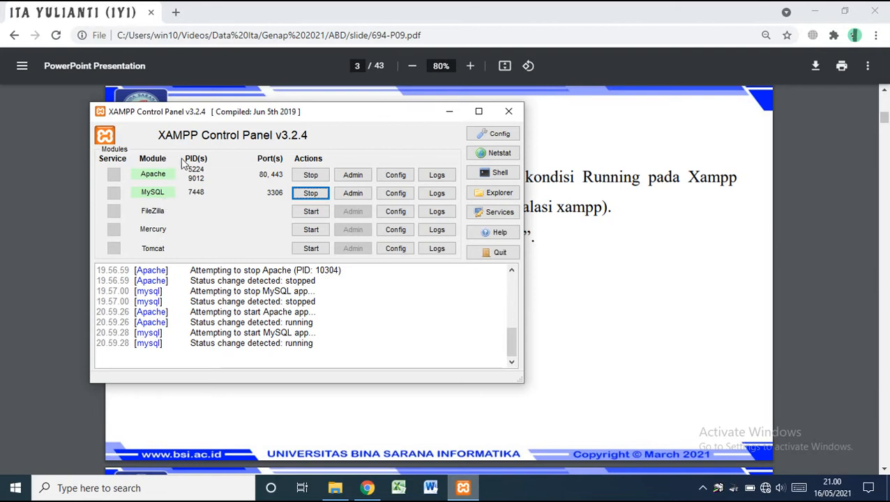
left_click(643, 274)
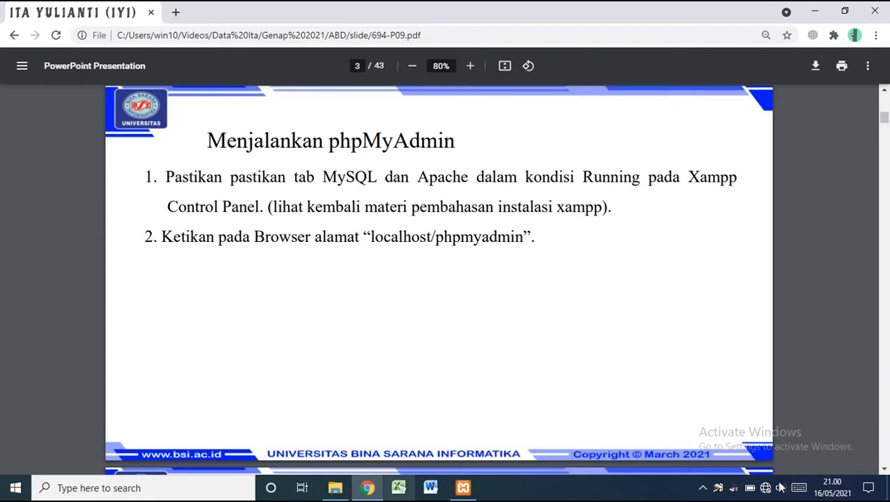
Load localhost/phpmyadmin/ in a new Chrome tab
left_click(175, 11)
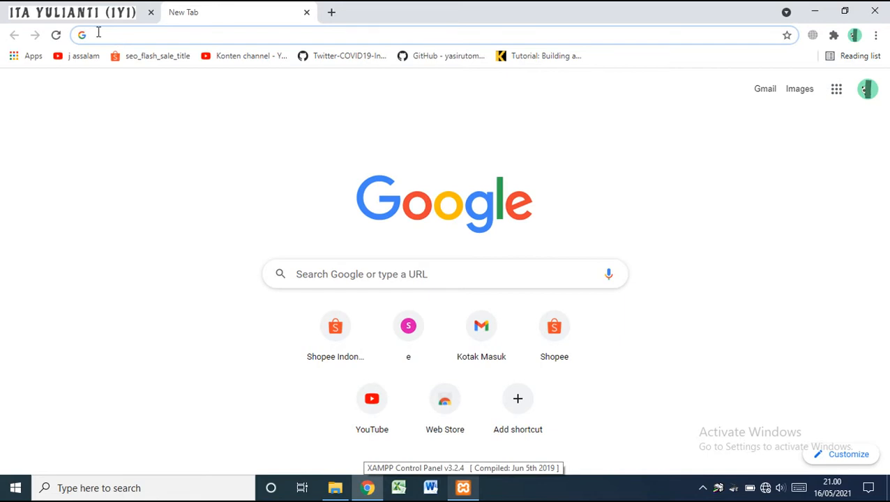
type("LOCA")
key("BackSpace")
key("BackSpace")
key("BackSpace")
key("BackSpace")
key("BackSpace")
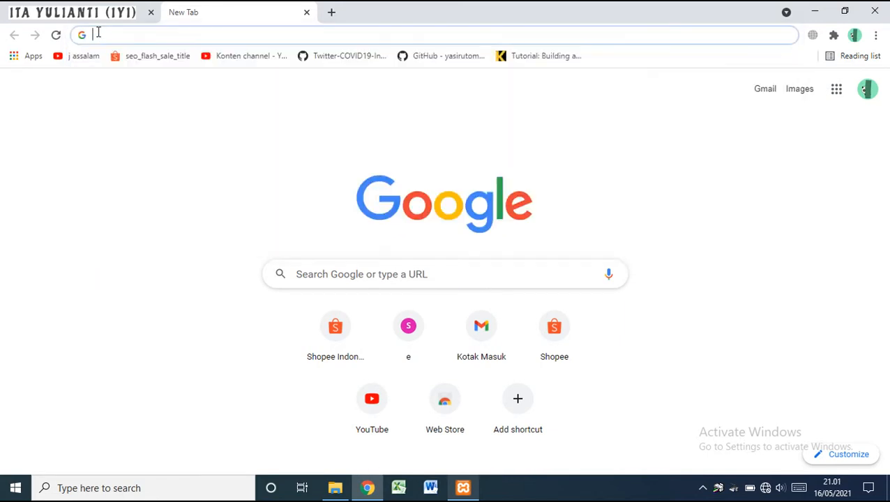
type("localhost")
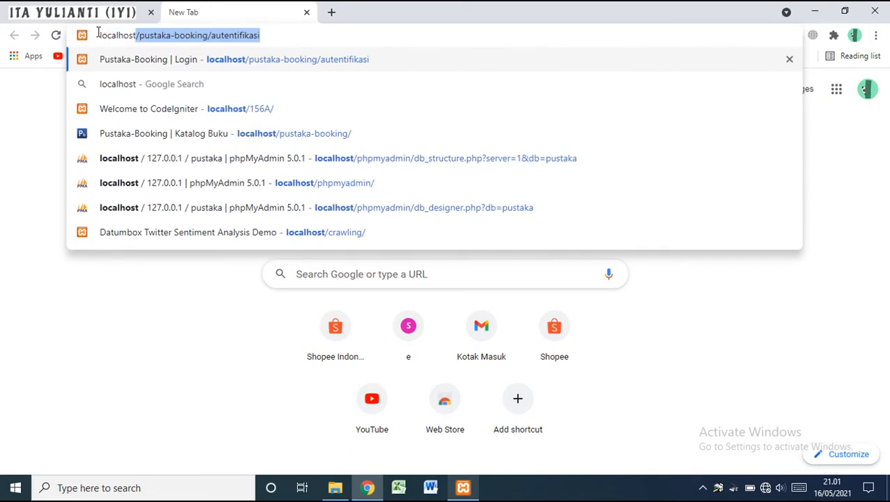
type("/php")
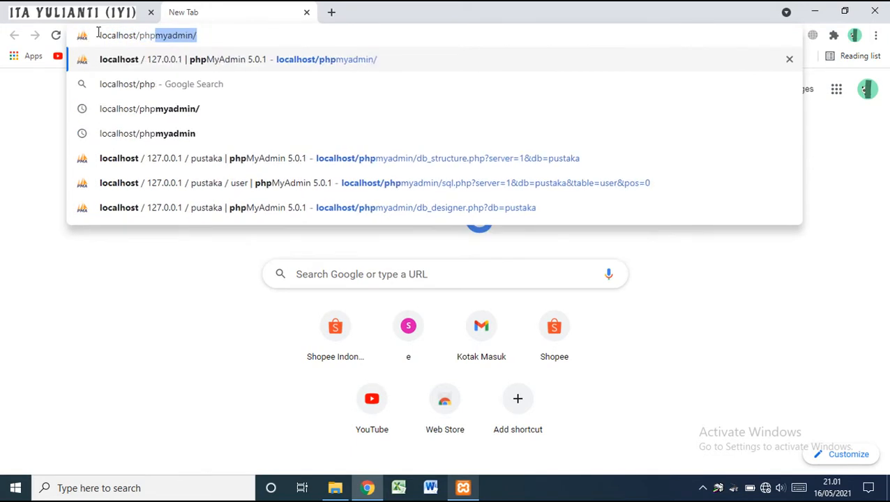
key("Right")
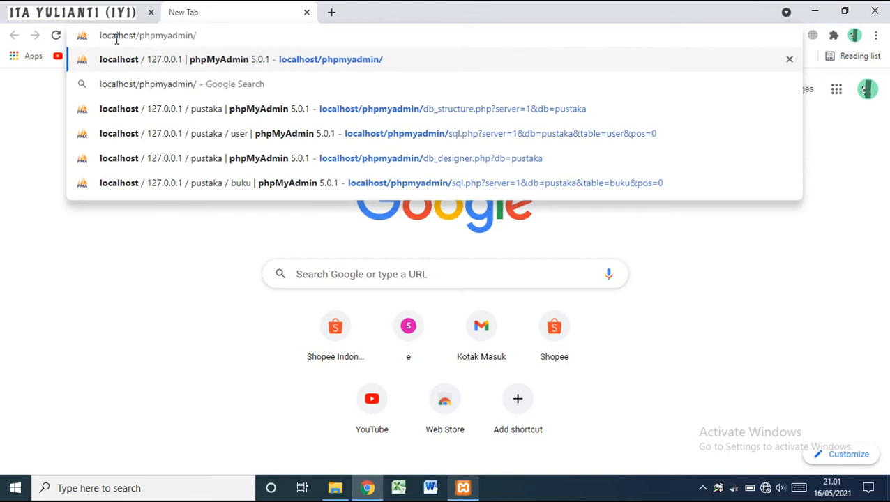
left_click(197, 35)
triple_click(200, 35)
left_click(223, 35)
key("Return")
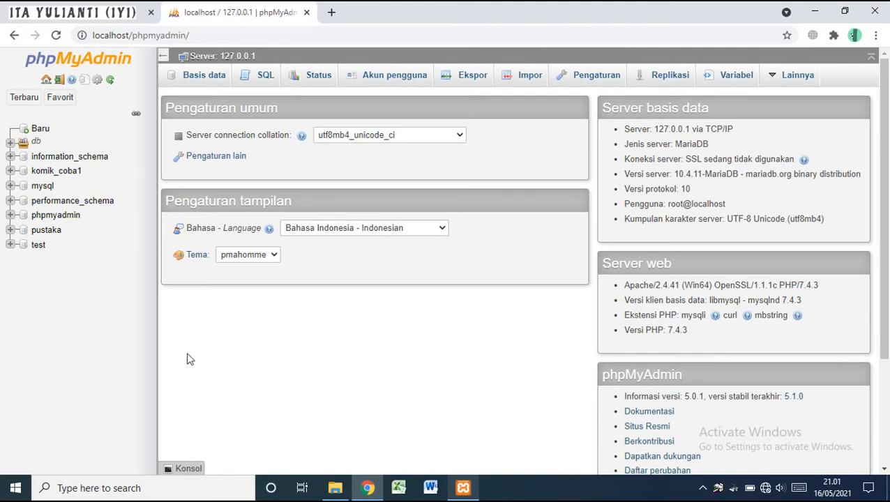
Browse komik_coba1's tables, then go to slide 4, 'Membuat Database Baru'
left_click(888, 380)
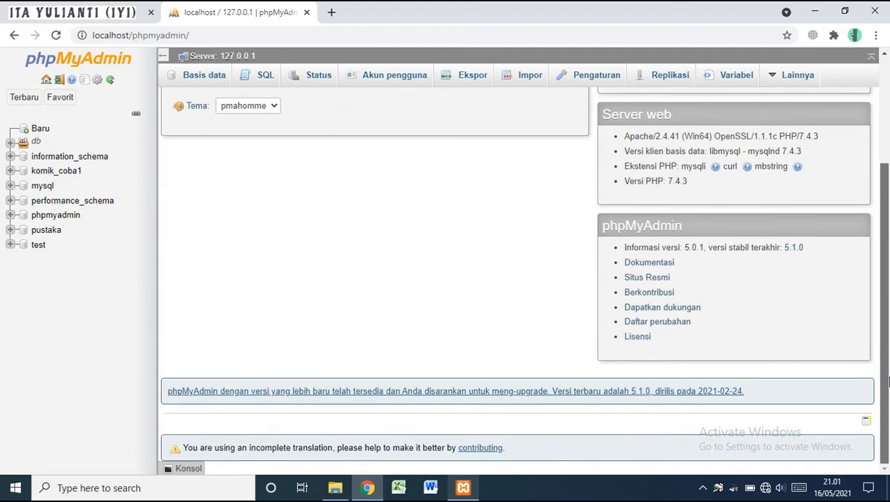
scroll(888, 380, "up", 3)
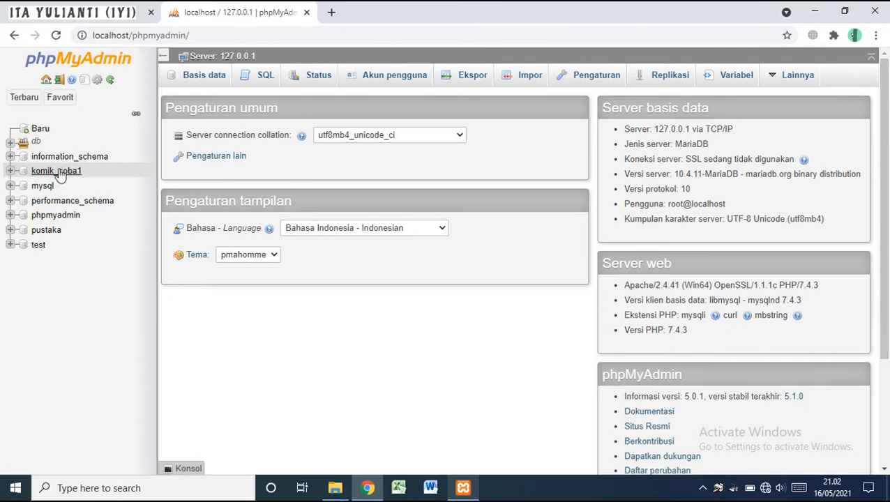
left_click(10, 172)
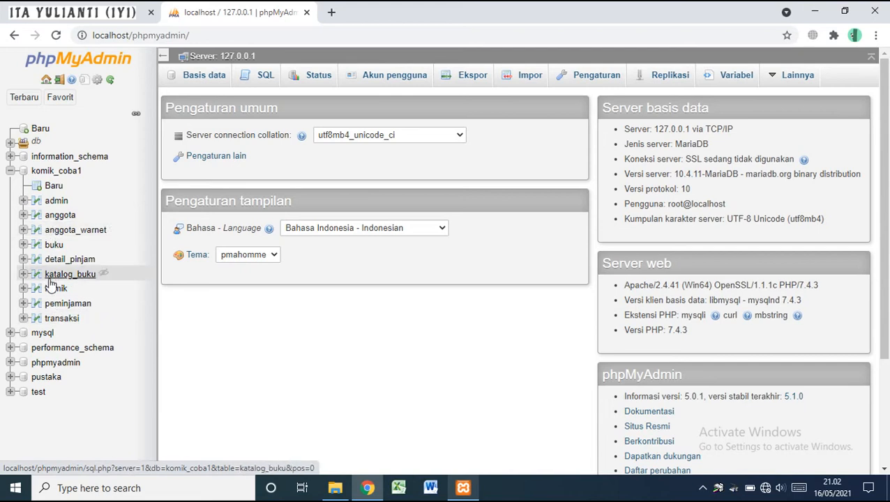
left_click(10, 171)
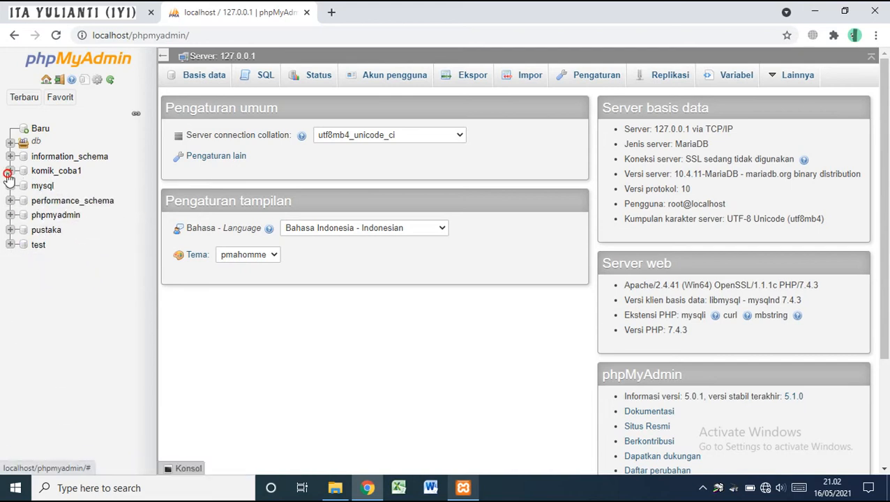
left_click(128, 8)
key("Right")
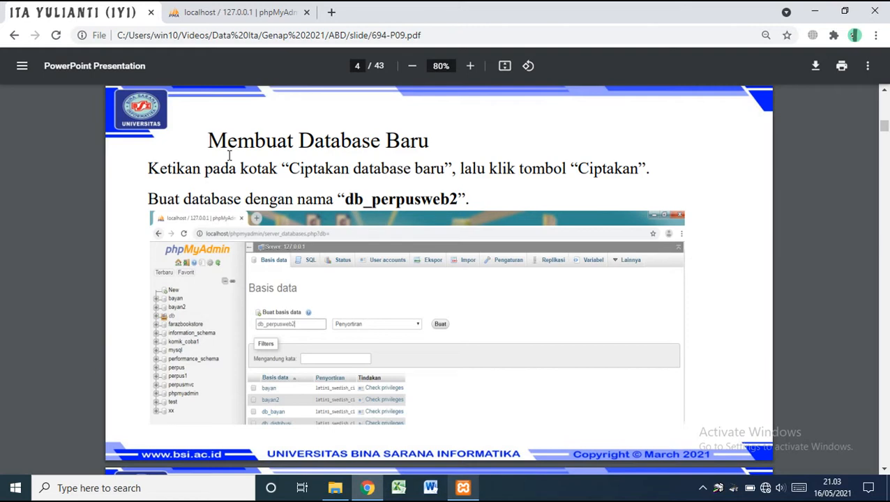
Switch back to the localhost phpMyAdmin tab
left_click(272, 11)
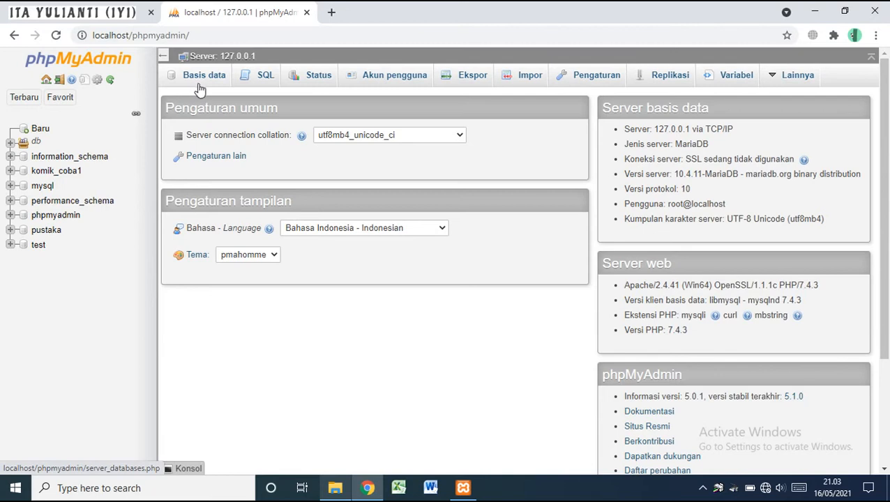
Create the database db_perpusweb2 from the Basis data page
left_click(200, 87)
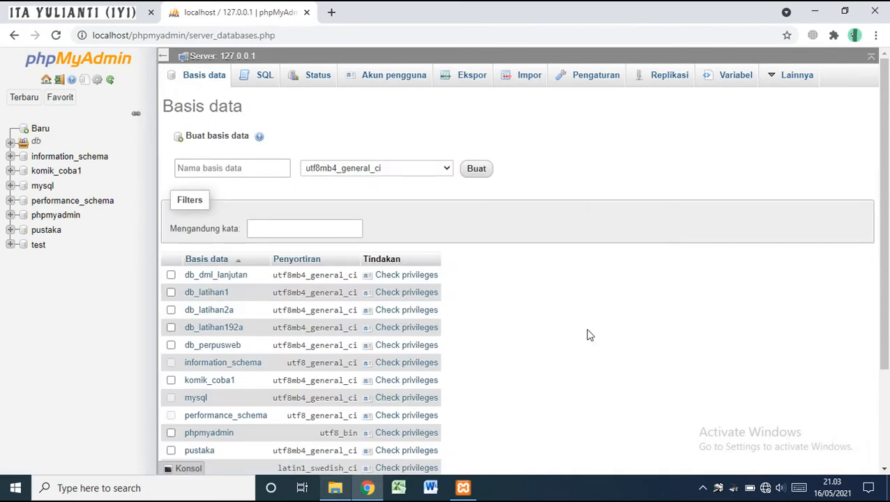
left_click(249, 167)
type("db_perpusweb2")
left_click(126, 12)
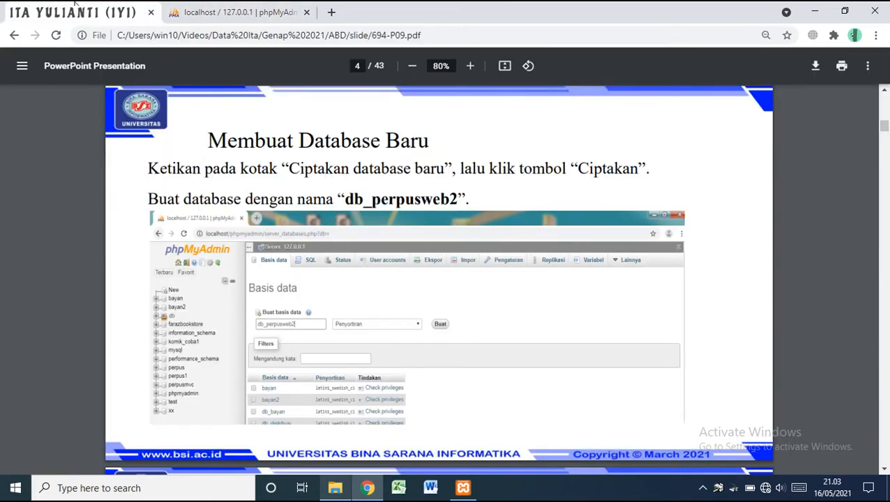
left_click(226, 8)
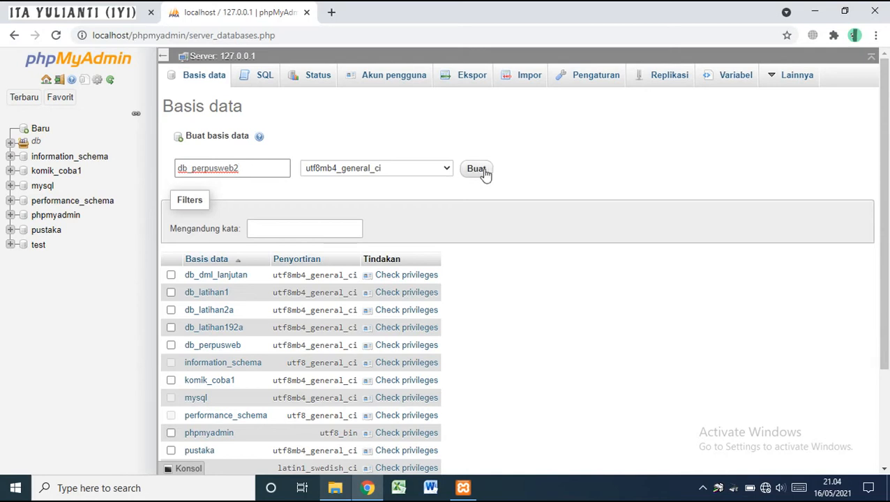
left_click(477, 170)
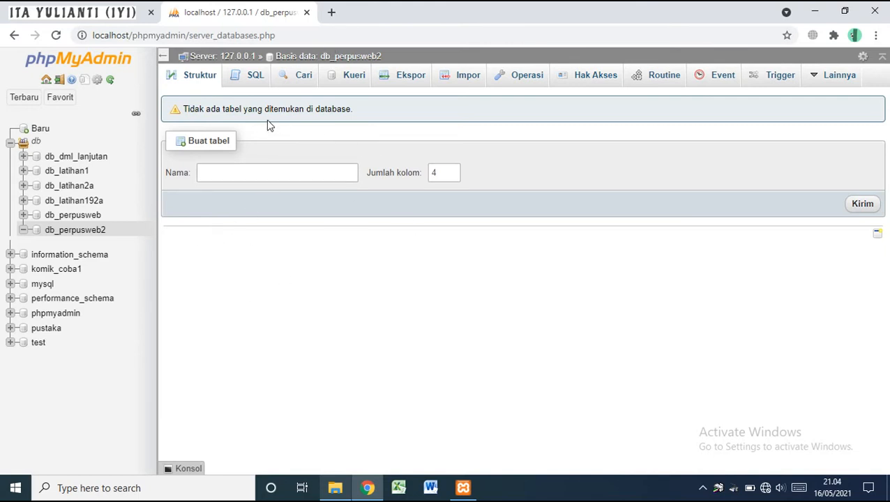
left_click(228, 62)
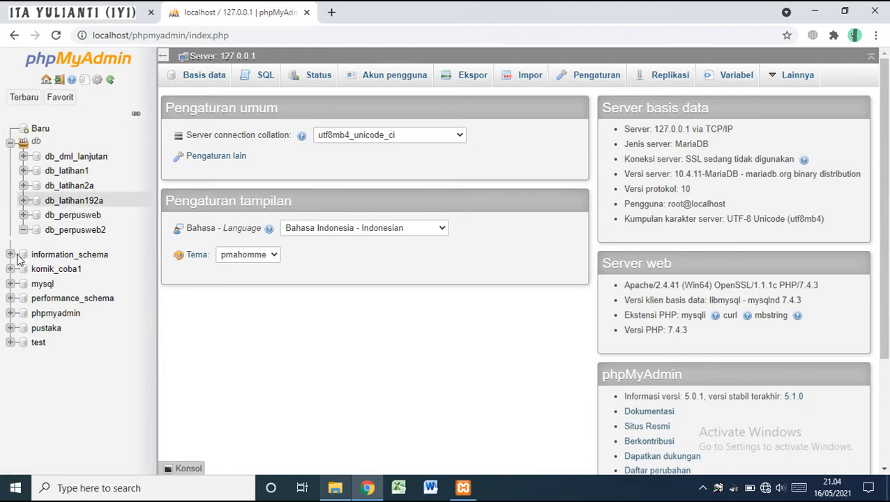
left_click(10, 142)
key("alt+Tab")
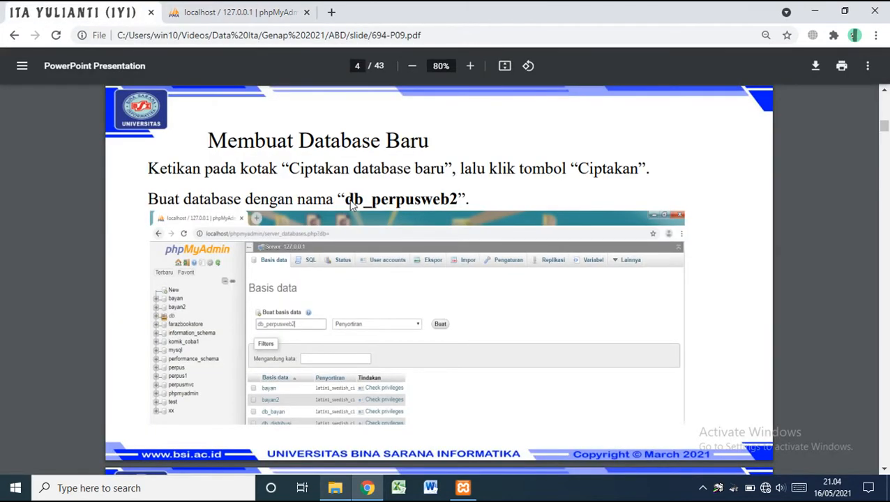
left_click(245, 12)
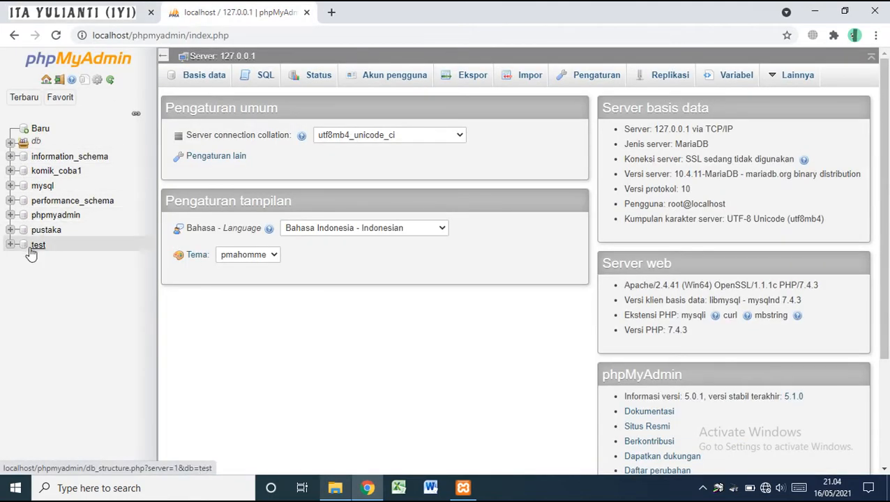
left_click(9, 144)
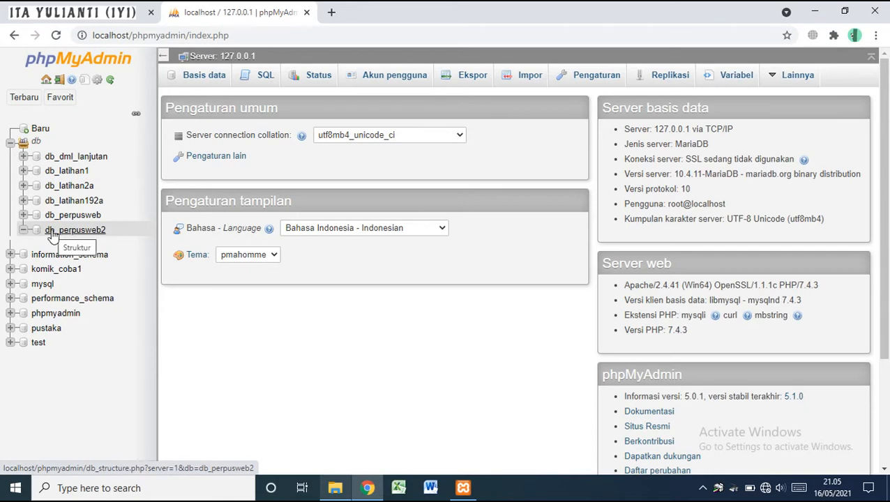
left_click(53, 234)
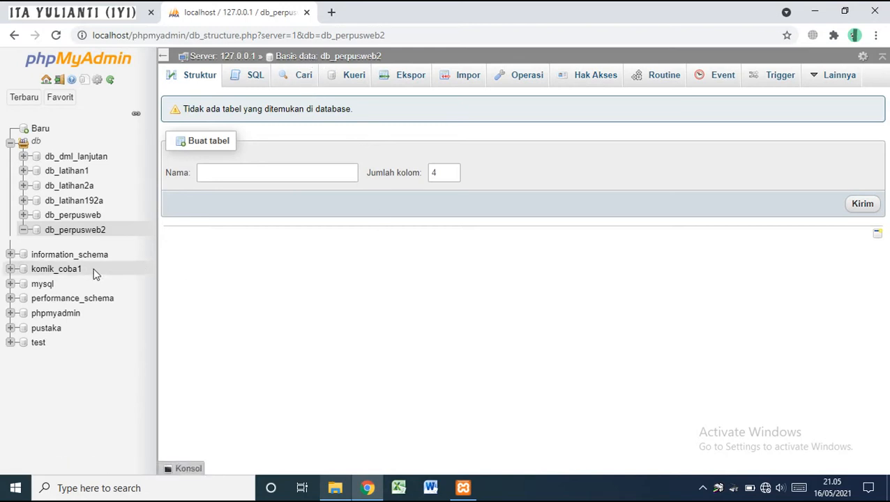
left_click(46, 272)
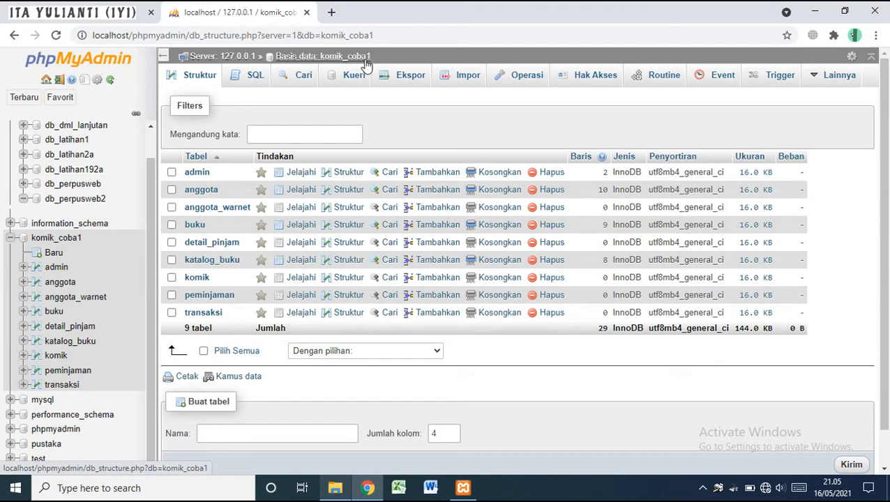
left_click(98, 201)
Scroll the slides to page 7's admin table layout, then return to phpMyAdmin's create-table form
left_click(10, 238)
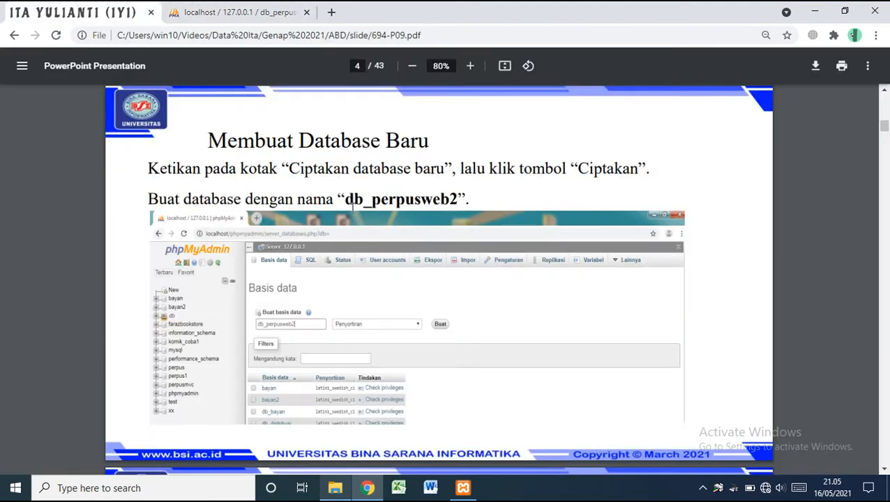
scroll(355, 222, "down", 5)
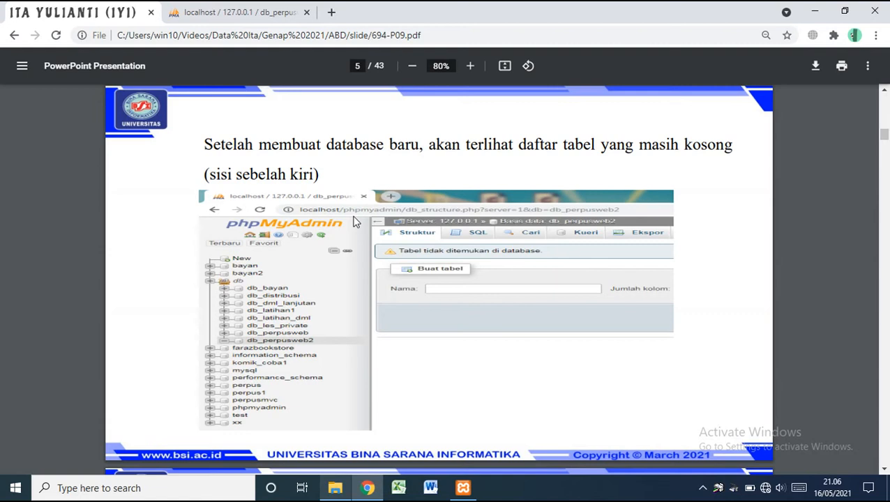
scroll(354, 222, "down", 5)
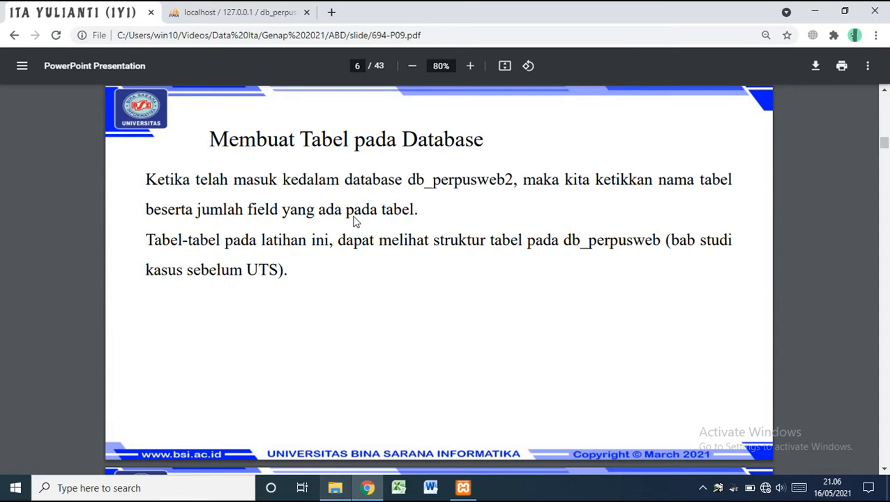
scroll(354, 222, "down", 5)
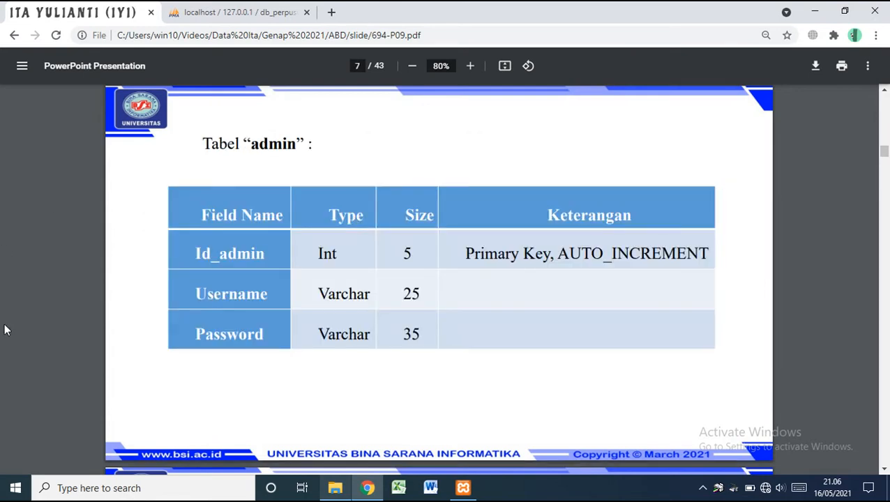
left_click(208, 7)
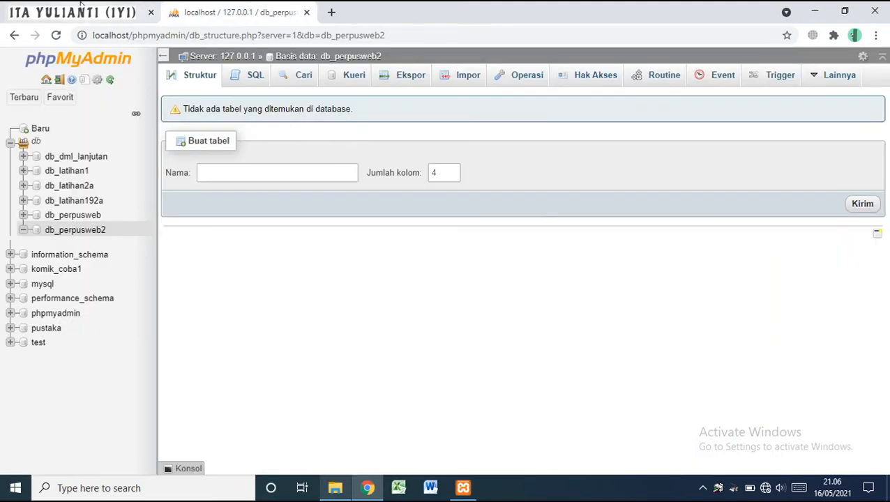
left_click(136, 12)
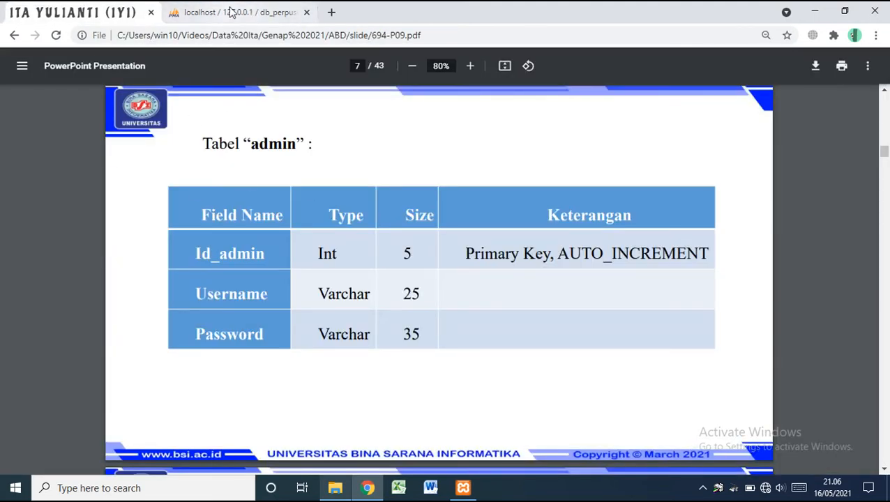
left_click(229, 9)
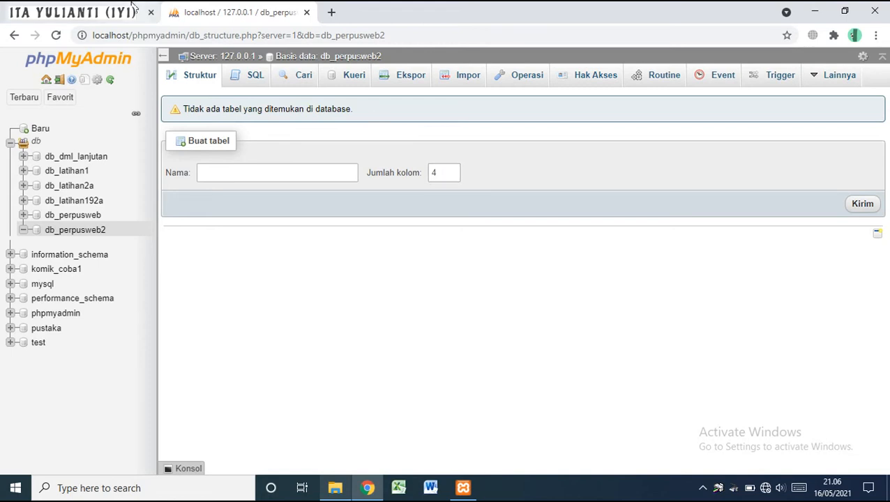
left_click(91, 12)
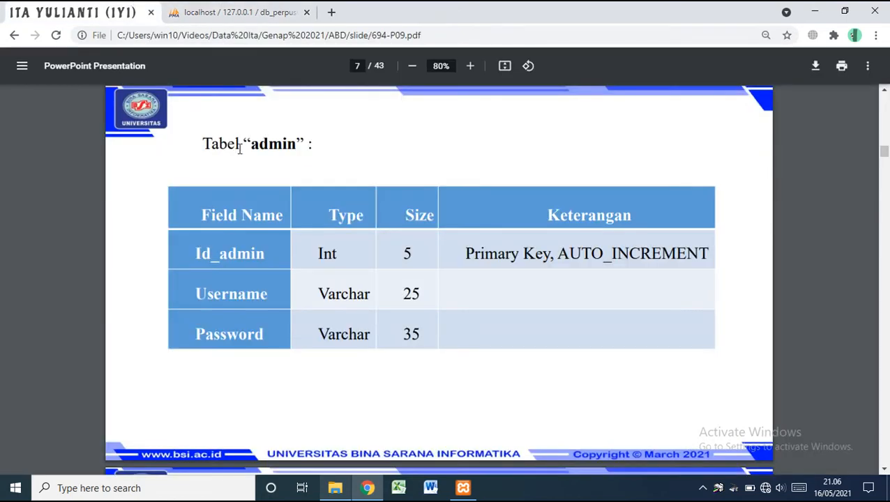
double_click(265, 145)
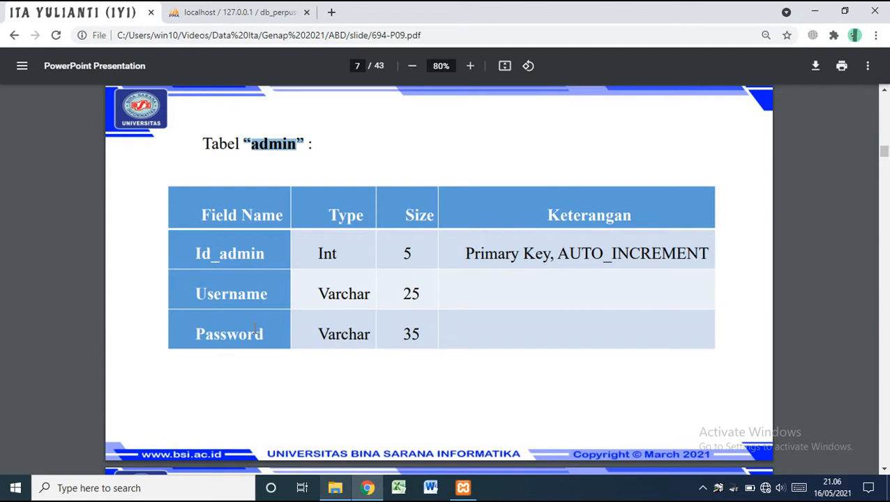
left_click(274, 11)
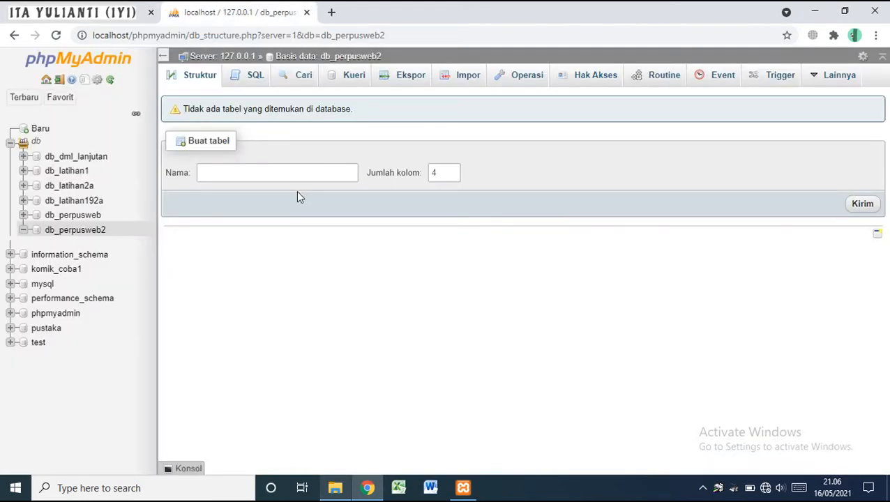
Submit a new table named admin with 3 columns
left_click(255, 171)
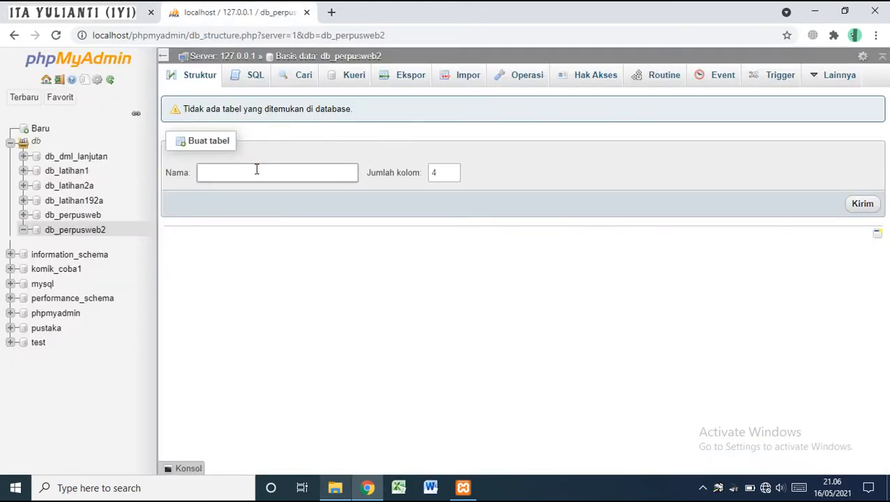
type("admin")
key("Tab")
type("3")
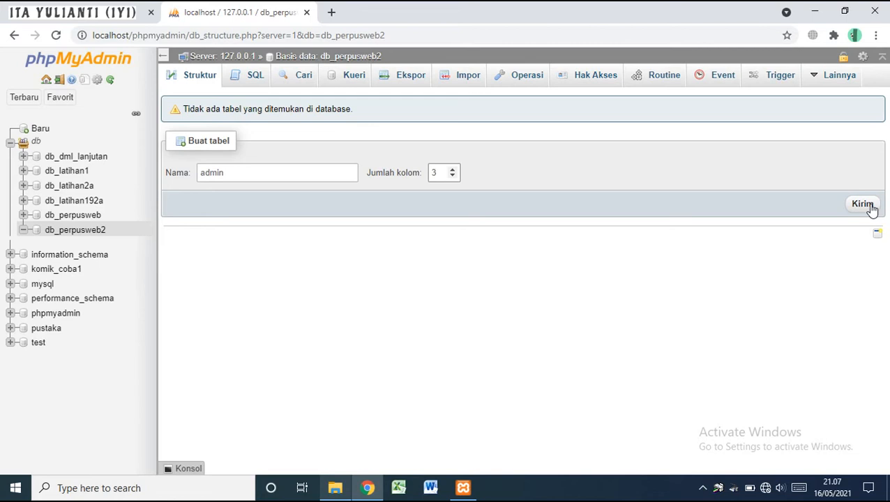
left_click(864, 206)
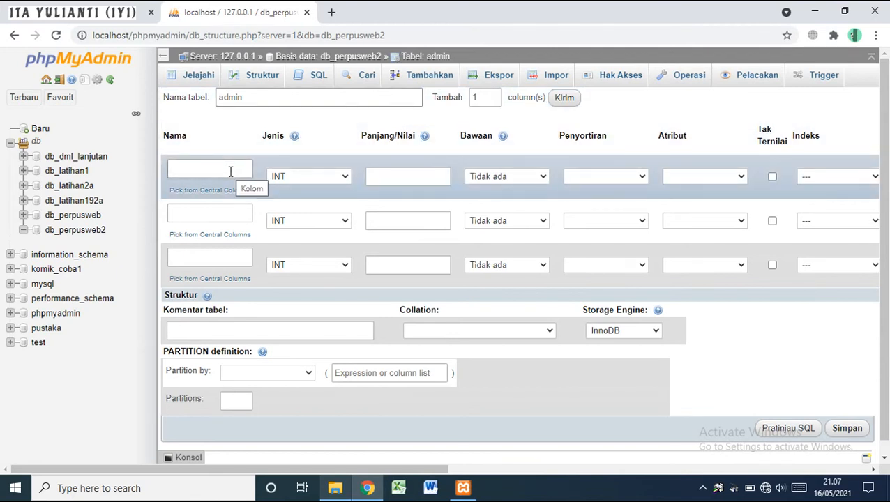
Name the first column id_admin and keep its type INT
key("ctrl+Tab")
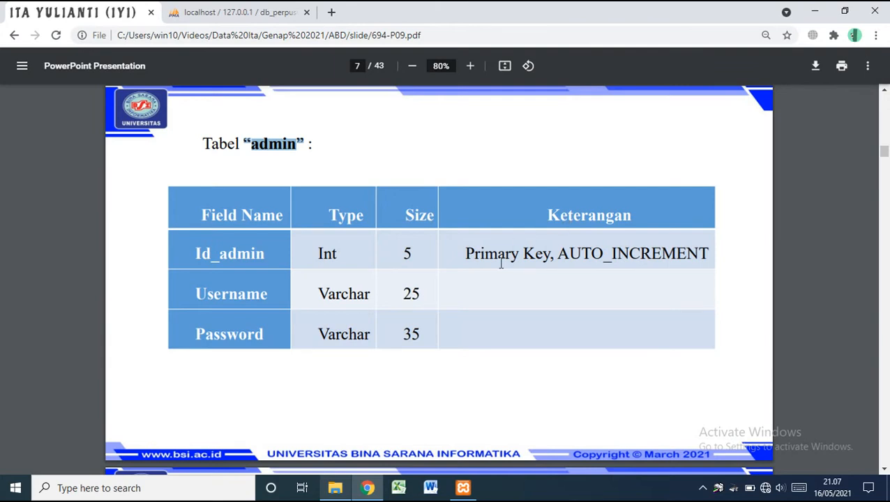
left_click(241, 12)
left_click(188, 168)
type("id")
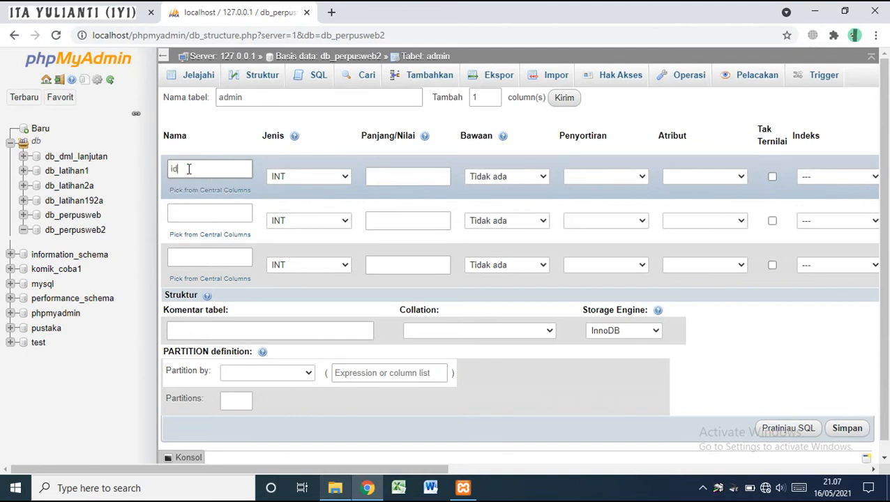
type("_admin")
left_click(288, 178)
left_click(289, 178)
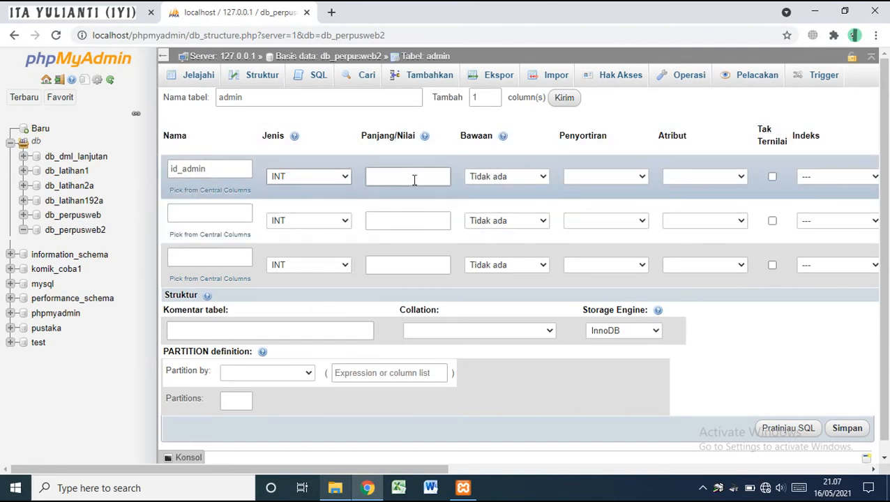
Give id_admin length 5, leaving its attribute blank
left_click(62, 6)
left_click(237, 12)
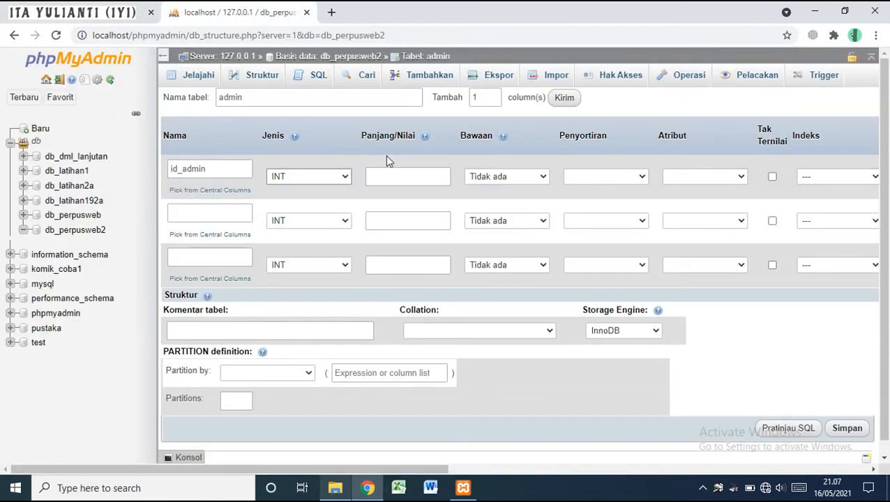
left_click(407, 175)
type("5")
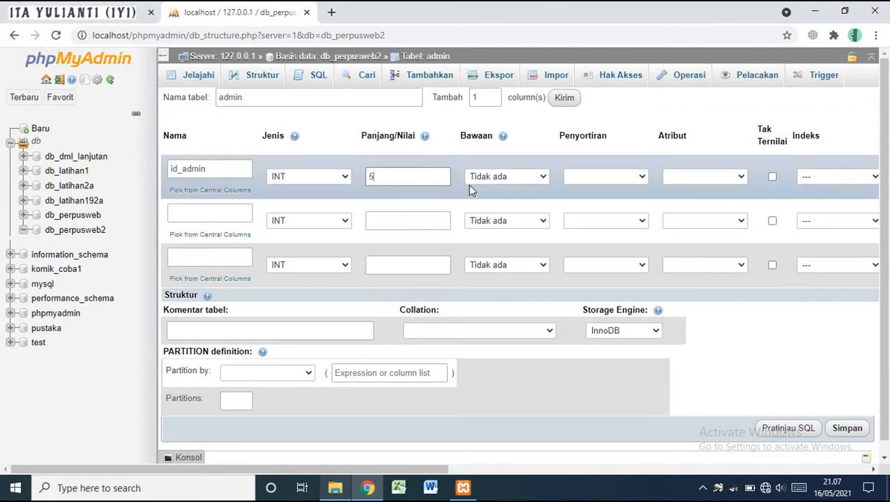
left_click(686, 177)
left_click(684, 175)
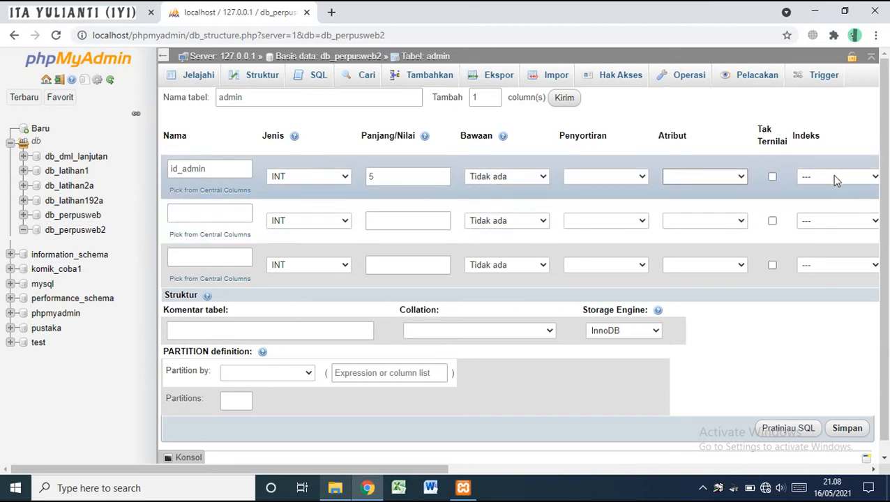
left_click(834, 176)
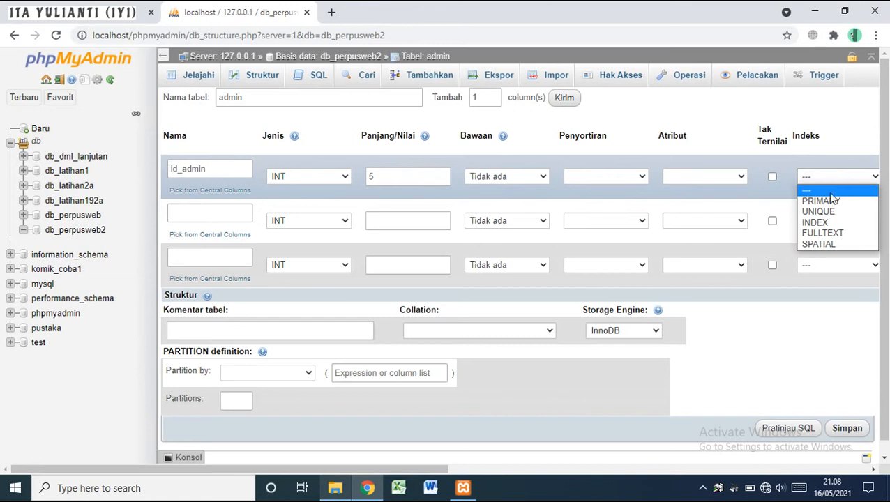
Make id_admin the PRIMARY key with A_I auto-increment, then revisit the admin table slide
left_click(821, 201)
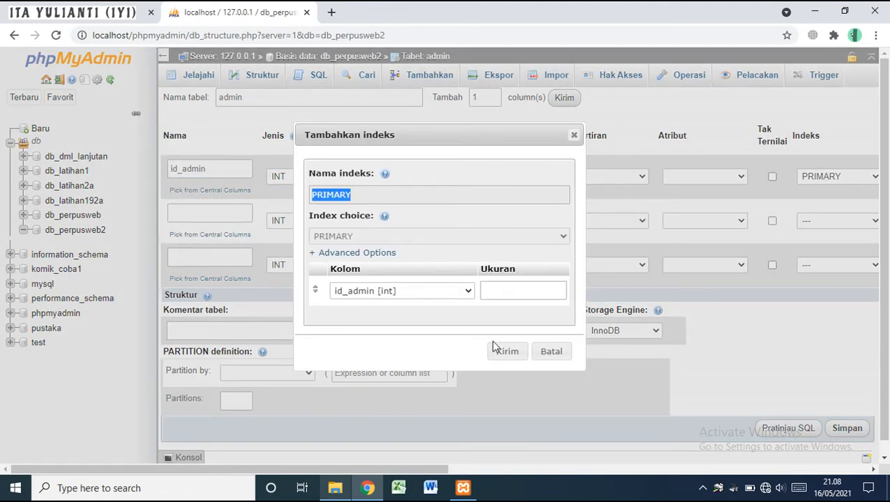
left_click(489, 283)
left_click(489, 284)
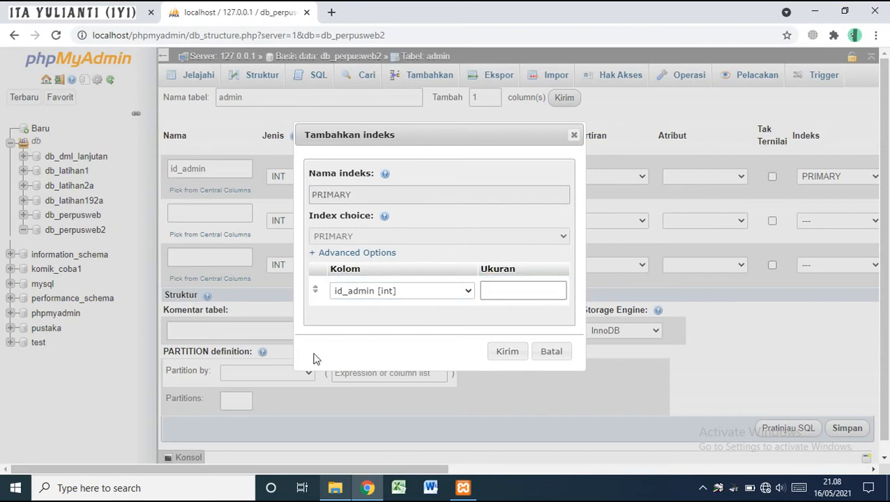
left_click(507, 352)
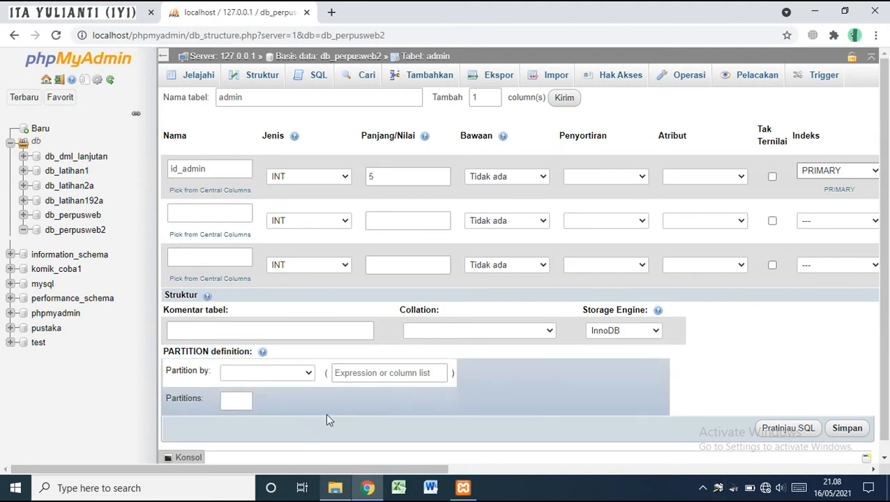
left_click_drag(441, 475, 513, 481)
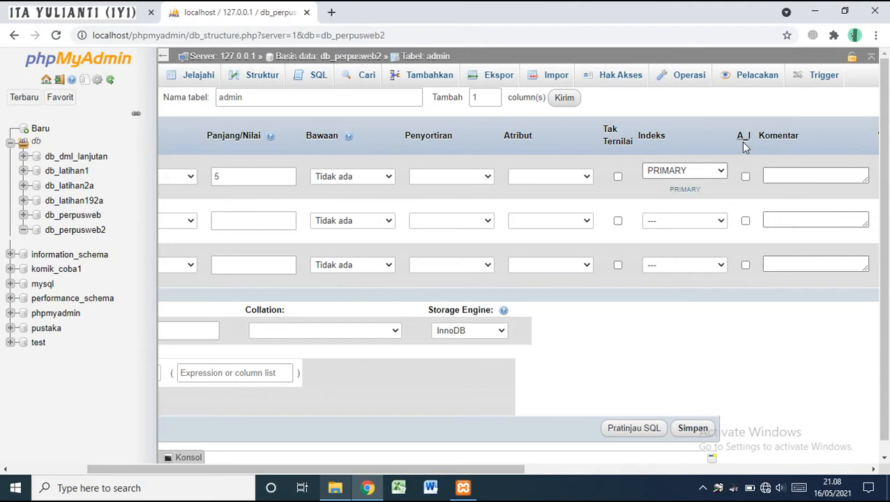
left_click(745, 176)
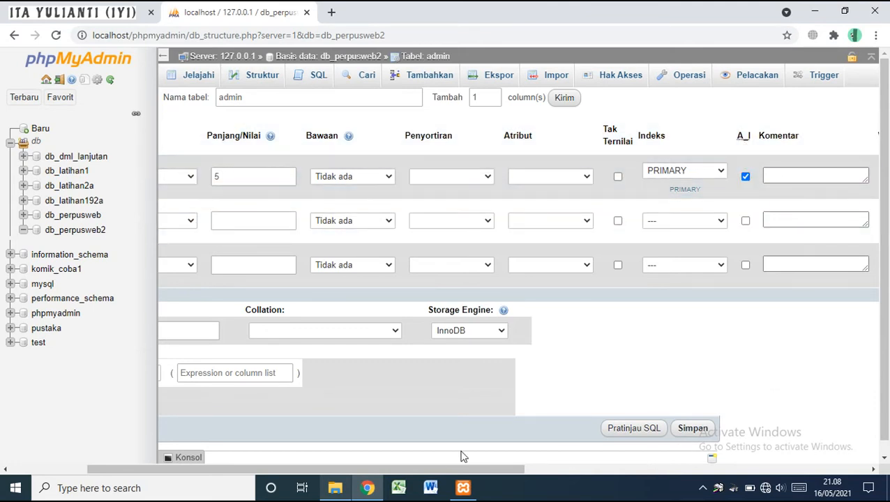
left_click_drag(447, 466, 333, 466)
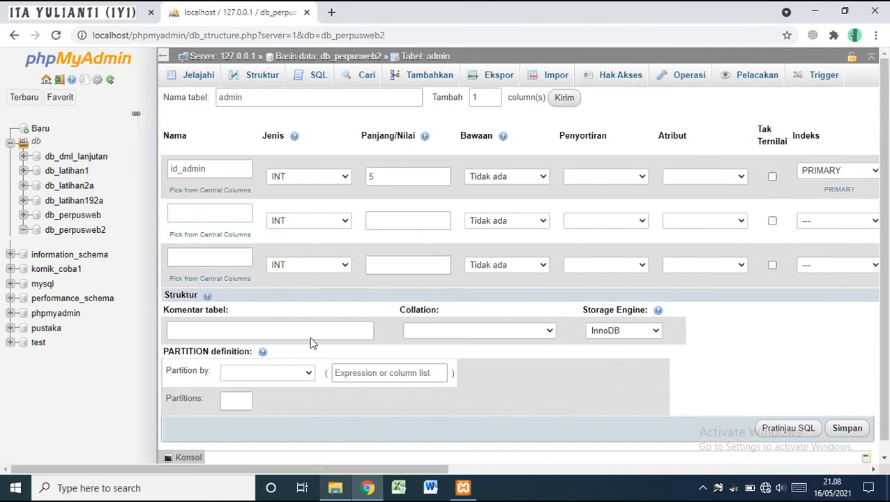
left_click(76, 8)
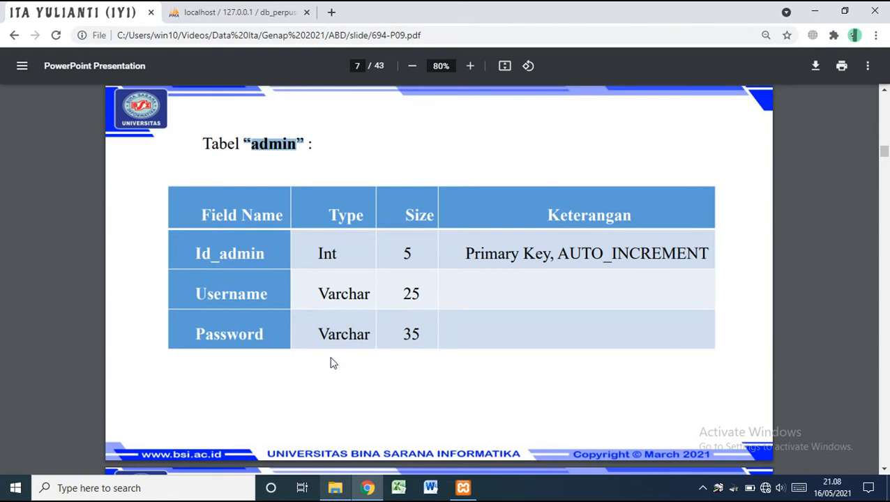
Define the second column as username, type VARCHAR, length 25
left_click(230, 10)
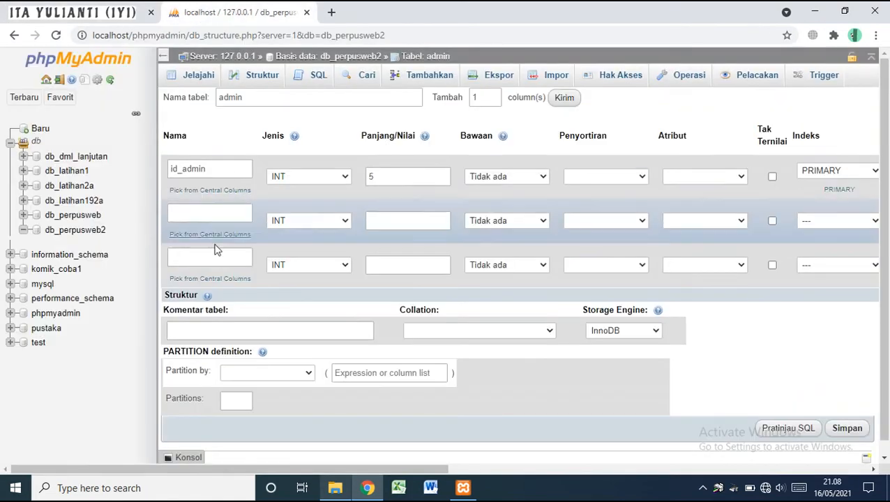
left_click(198, 217)
type("usern")
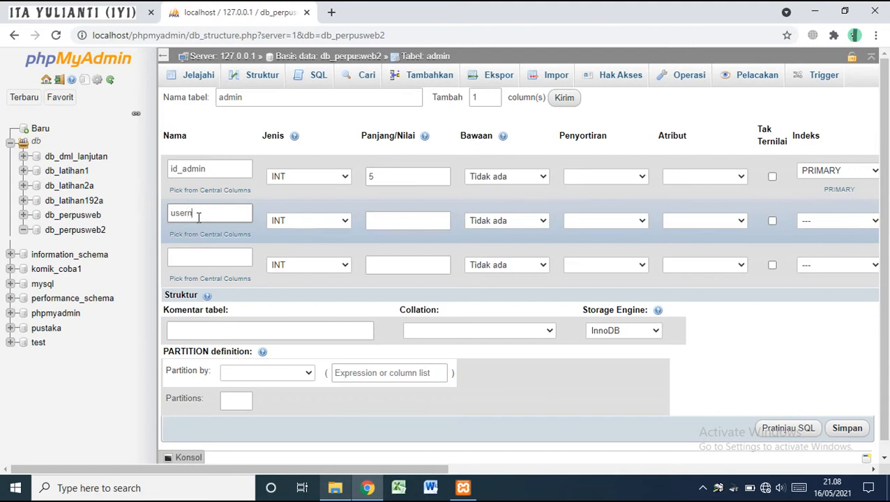
type("amev")
key("BackSpace")
left_click(323, 223)
key("v")
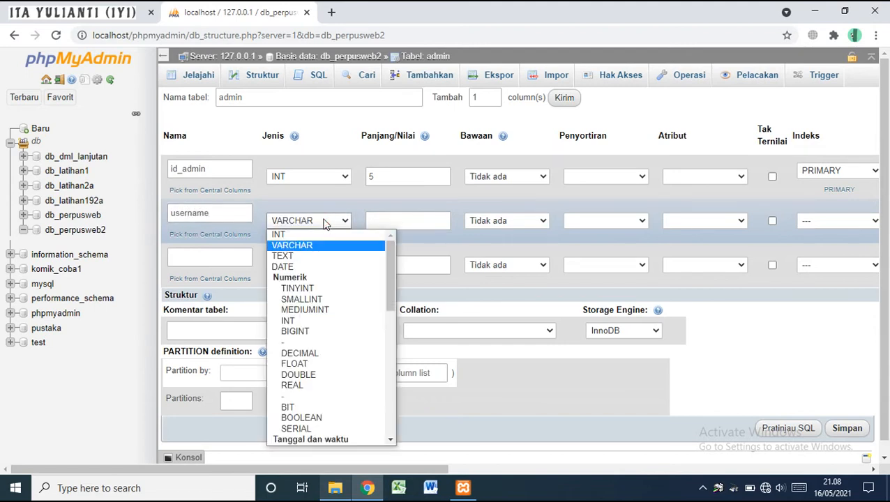
left_click(322, 246)
left_click(396, 223)
type("25")
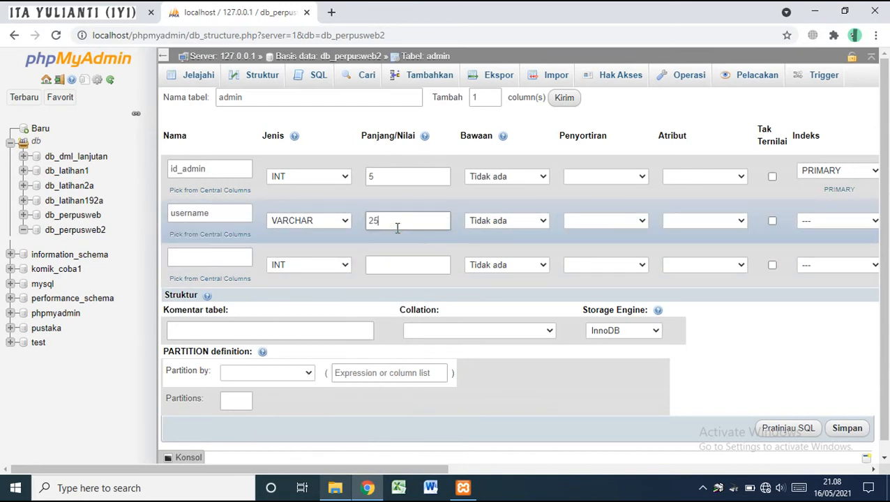
Define the third column as password, type VARCHAR, length 35
left_click(185, 257)
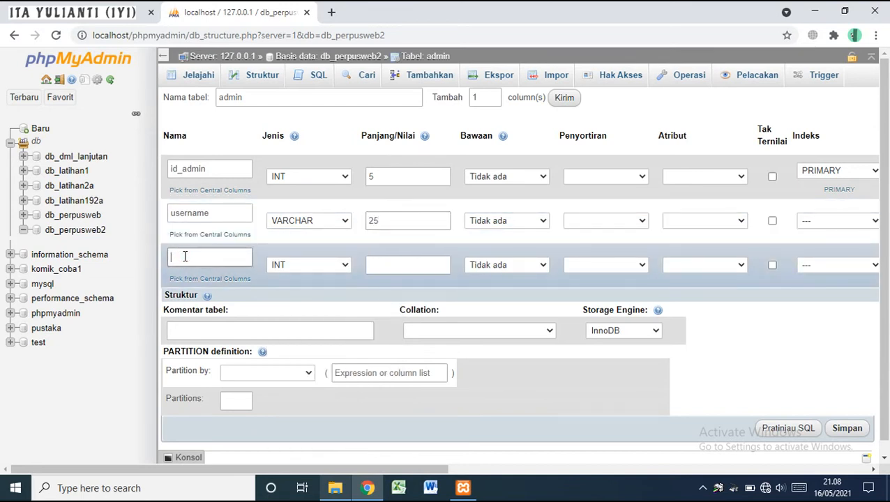
type("password")
left_click(315, 265)
scroll(314, 143, "down", 1)
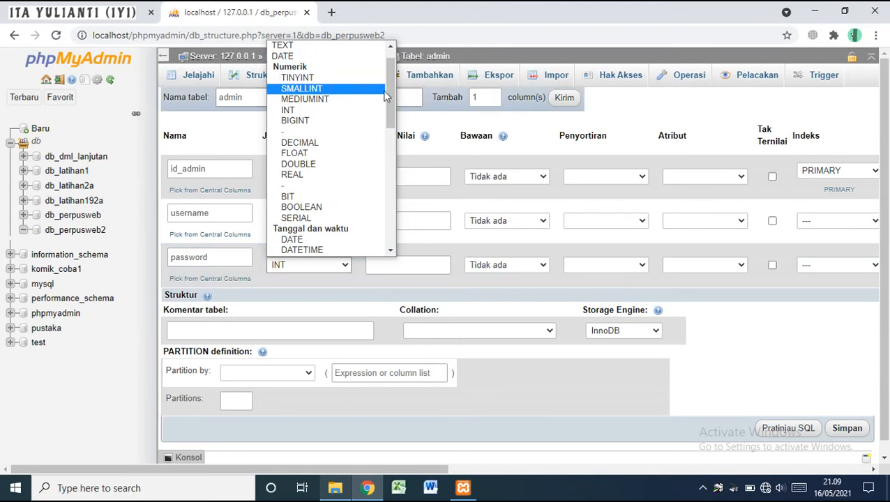
left_click_drag(388, 99, 390, 103)
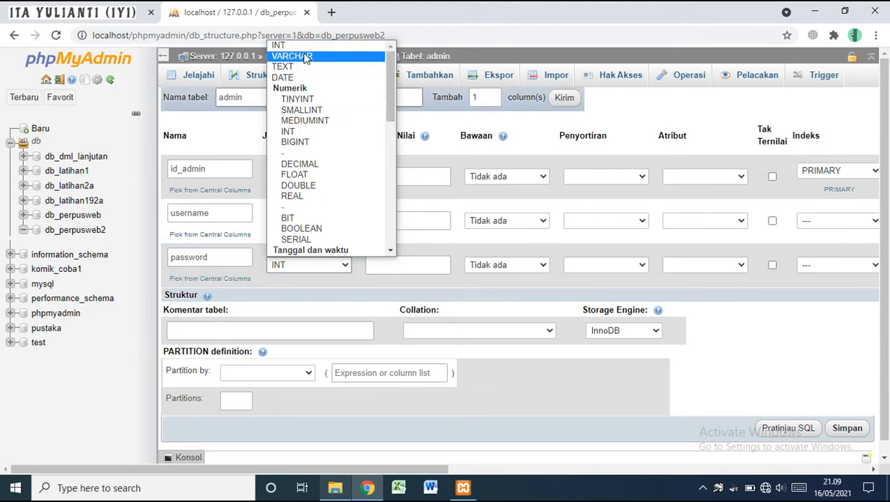
left_click(298, 56)
left_click(410, 259)
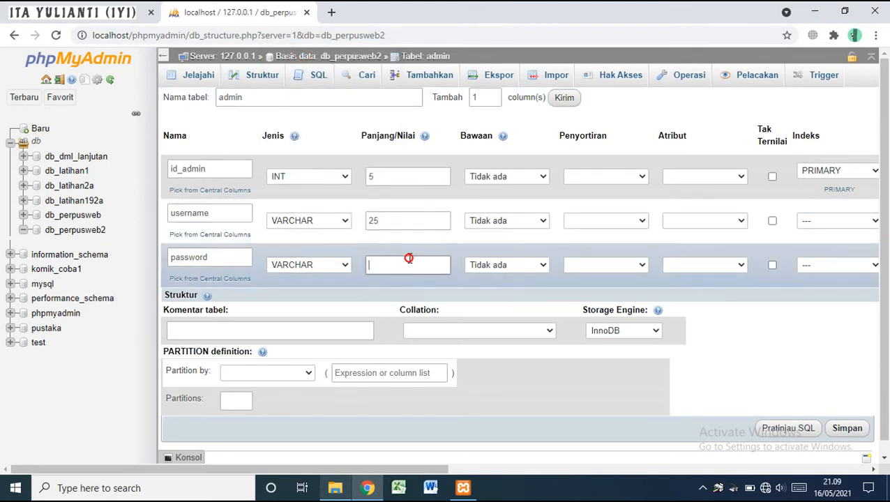
type("35")
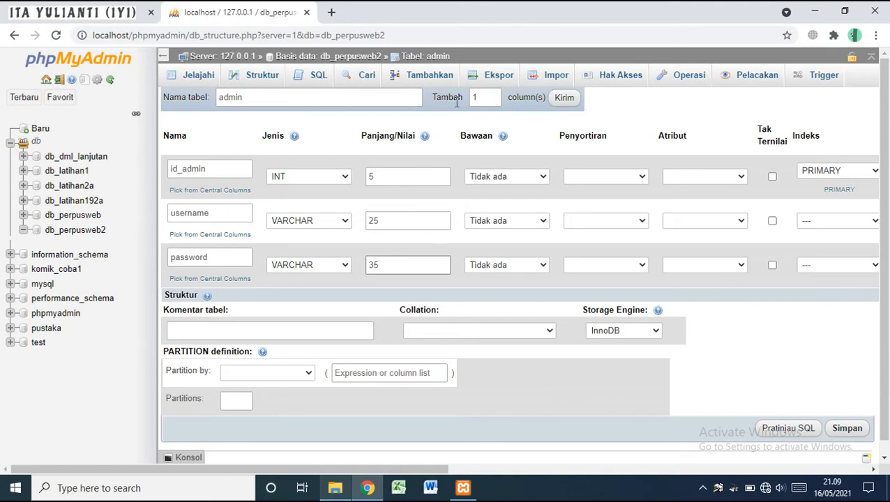
Set Tambah to 3 and save the admin table with id_admin, username varchar(25), password varchar(35)
double_click(480, 99)
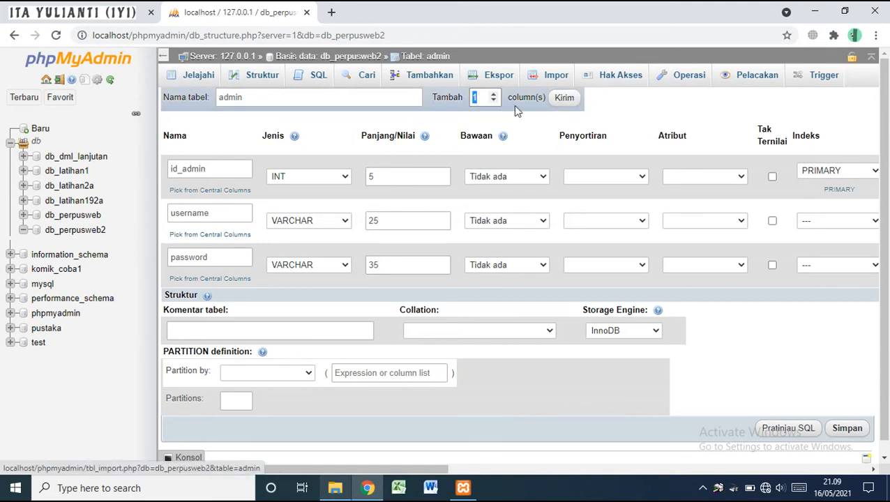
type("3")
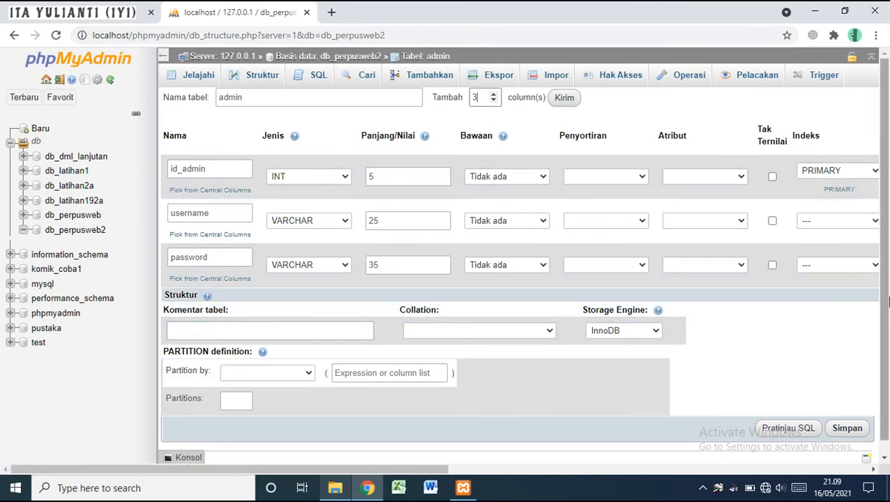
scroll(628, 279, "down", 1)
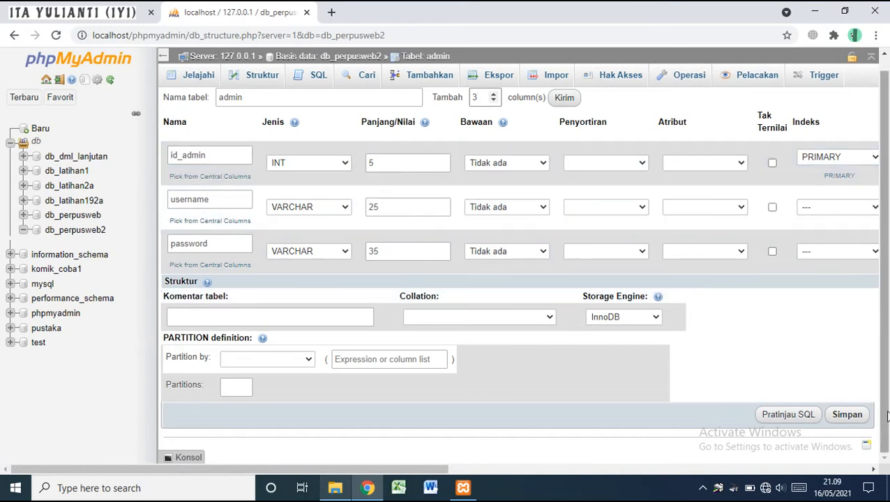
left_click(854, 423)
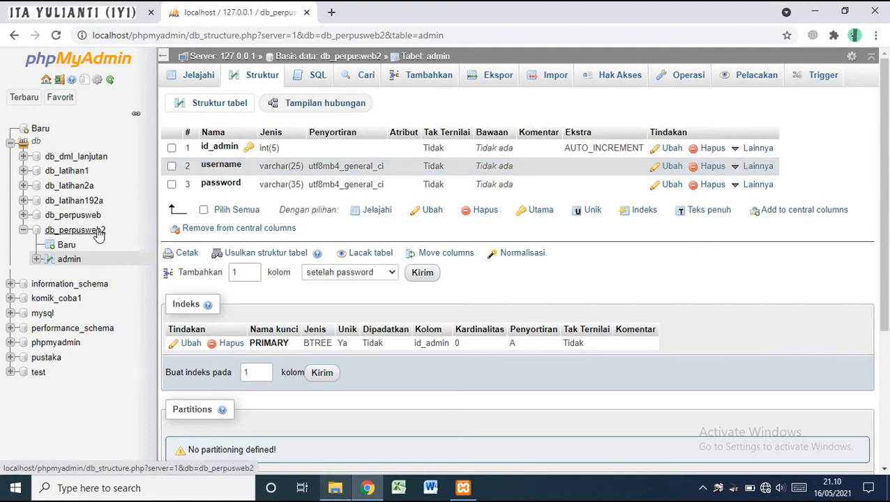
left_click(73, 231)
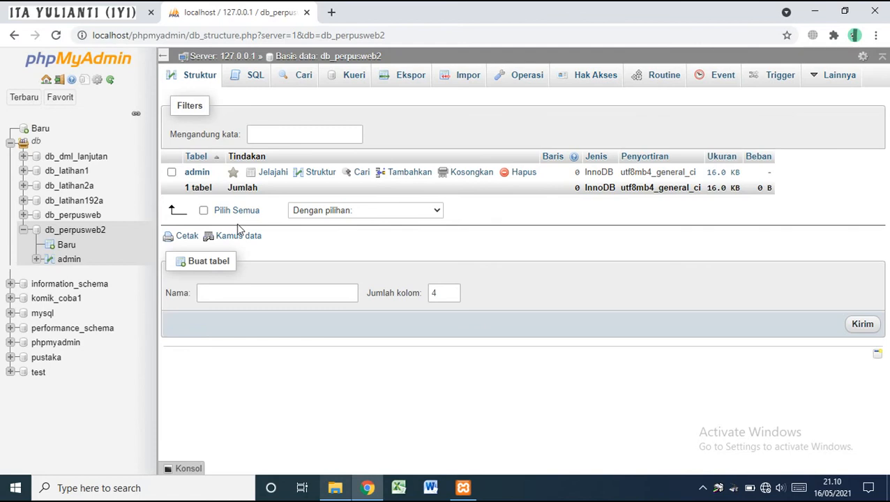
left_click(199, 172)
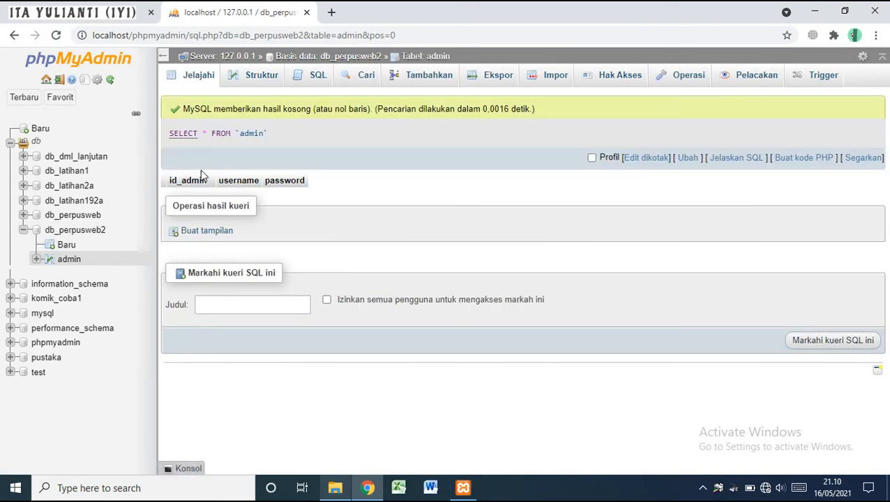
left_click(240, 83)
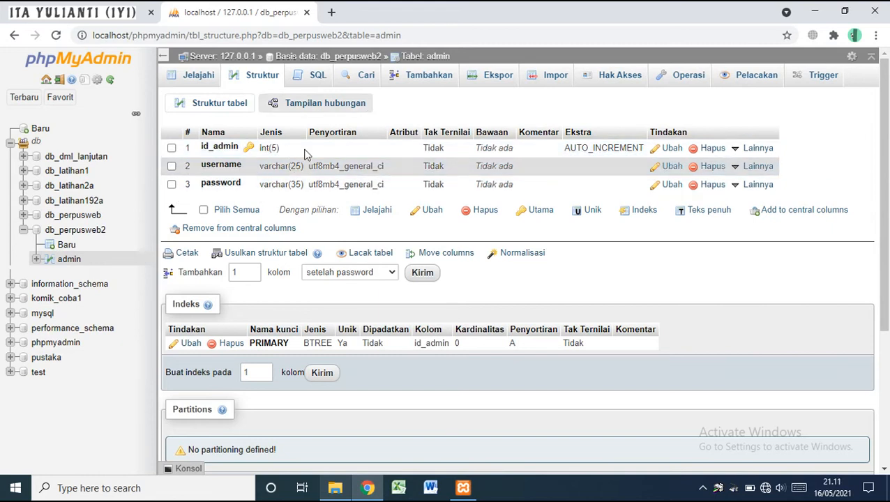
Page the slides ahead to the katalog_buku table exercise (slide 11), then return to phpMyAdmin
left_click(102, 4)
key("Right")
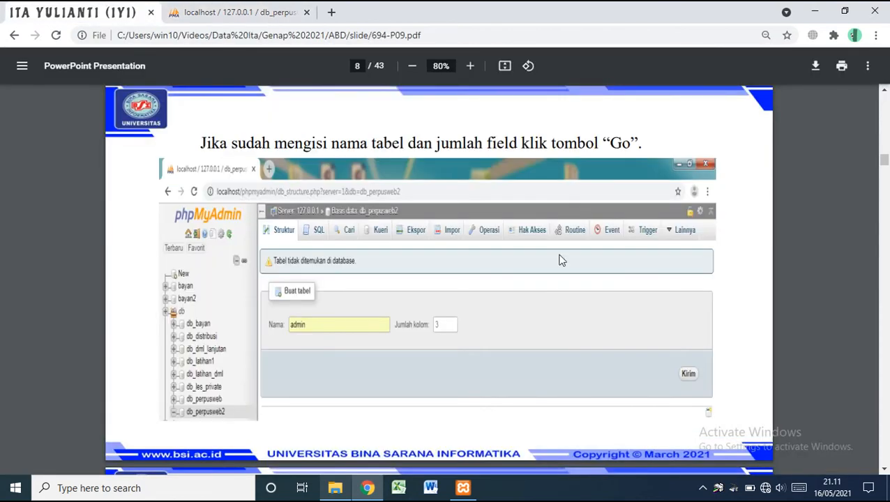
key("Right")
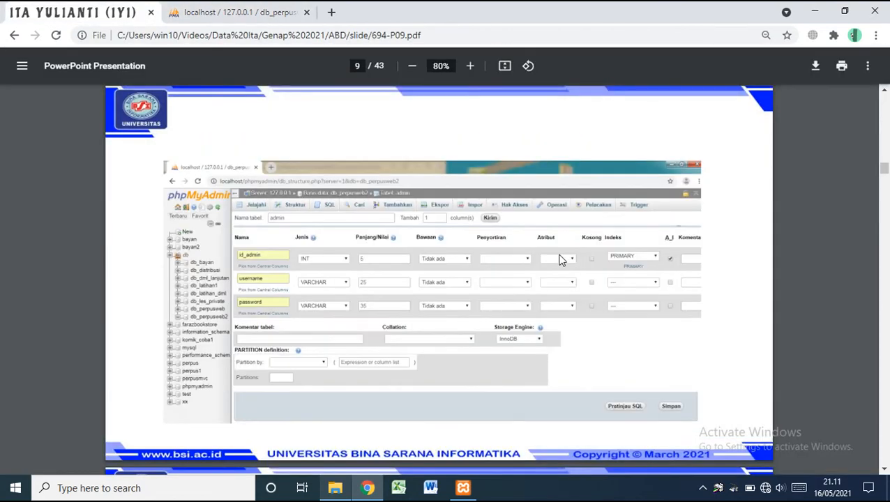
key("Right")
key("Right")
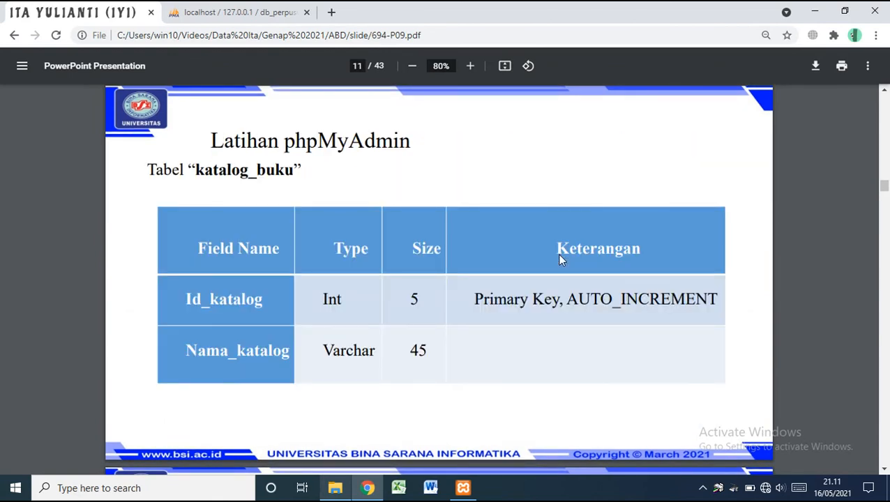
key("Right")
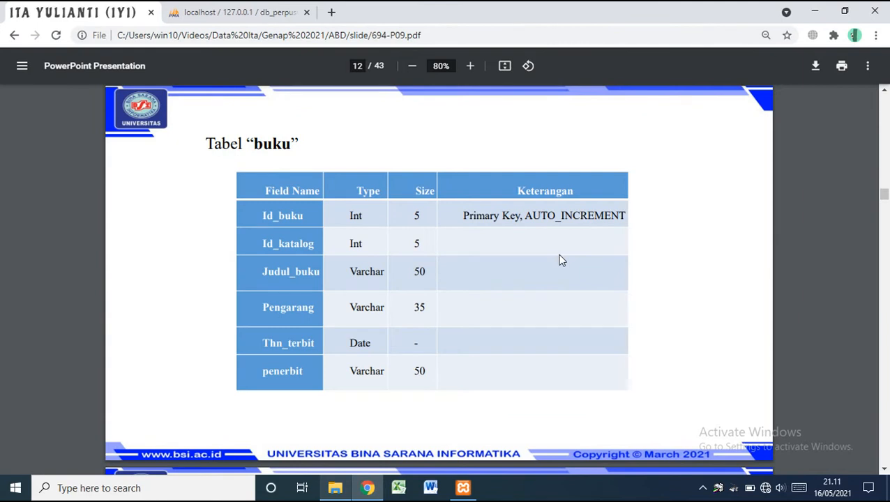
key("Left")
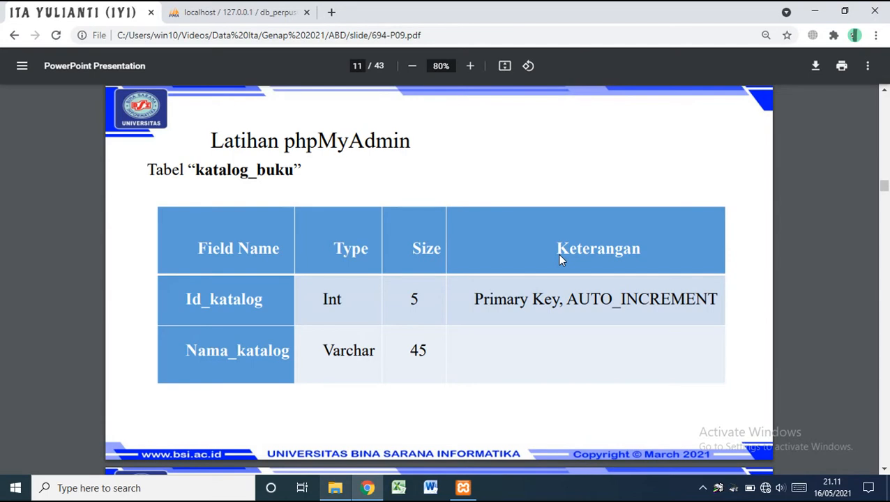
left_click(212, 8)
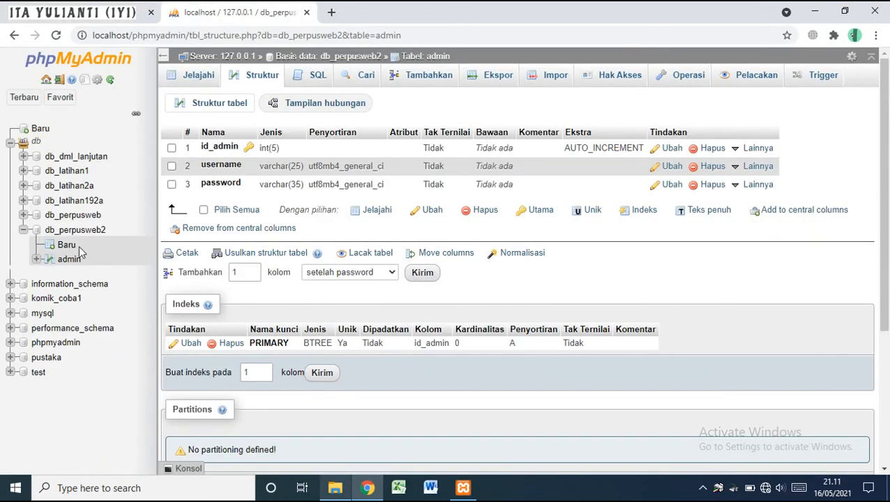
Open the db_perpusweb2 overview, then page the slides to slide 16, 'Mengisi Record pada Tabel'
left_click(67, 233)
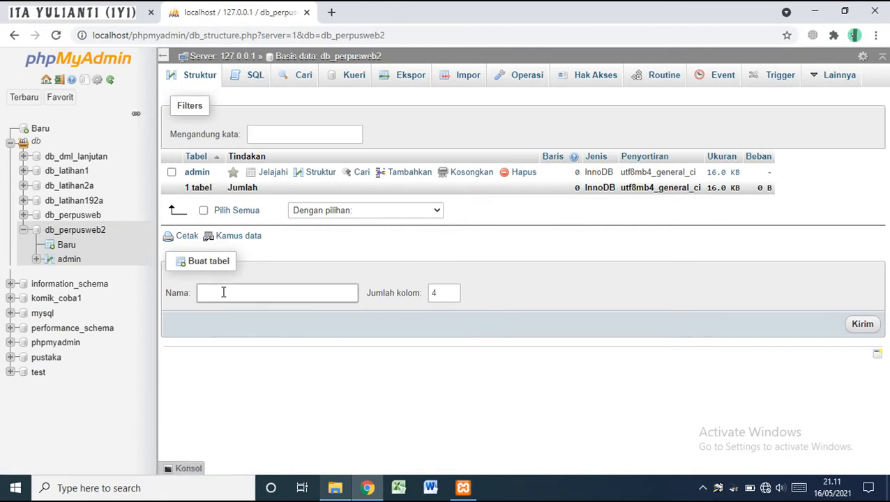
left_click(221, 293)
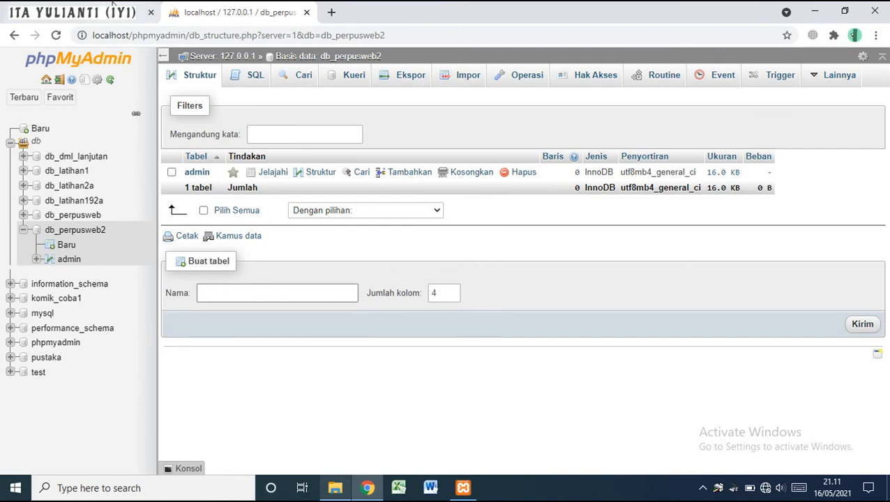
left_click(112, 8)
key("Right")
key("Right")
key("Right")
key("Right")
key("Right")
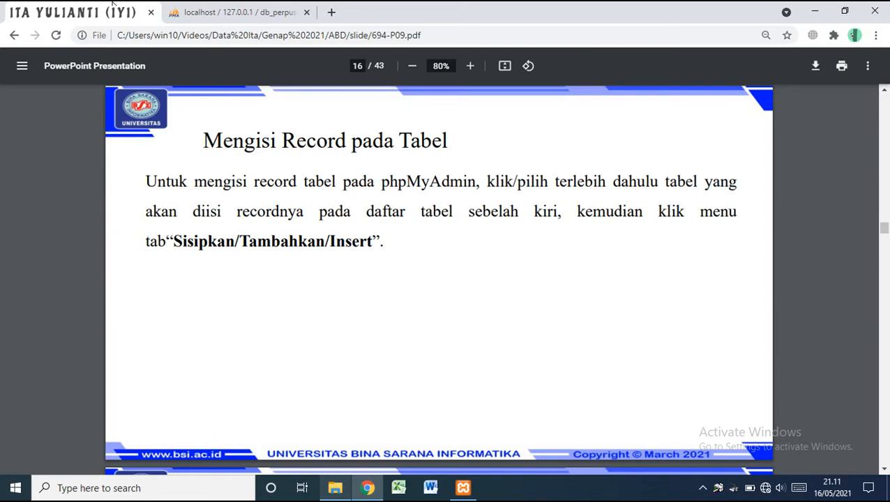
Review slides 17–18 on inserting and browsing admin records, then return to the db_perpusweb2 overview
key("Right")
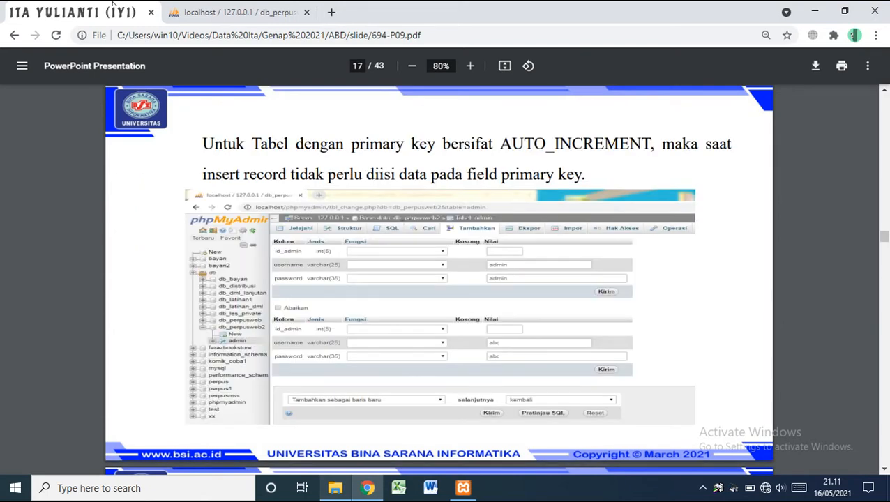
key("Right")
key("Left")
key("Right")
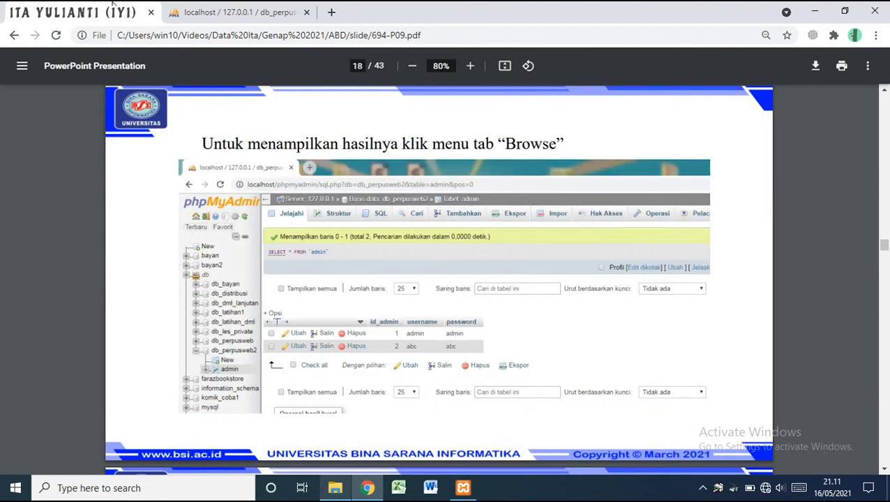
left_click(256, 10)
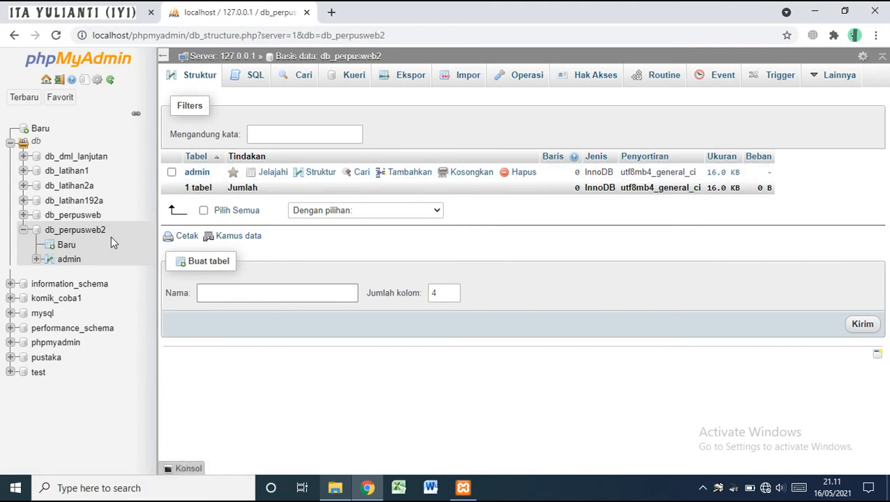
Browse the empty admin table in db_perpusweb2, then view its id_admin, username and password columns
left_click(83, 237)
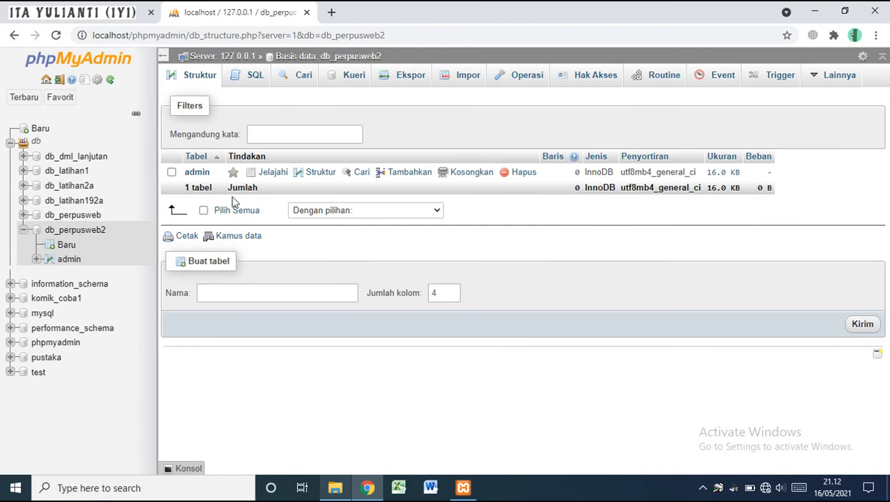
left_click(197, 174)
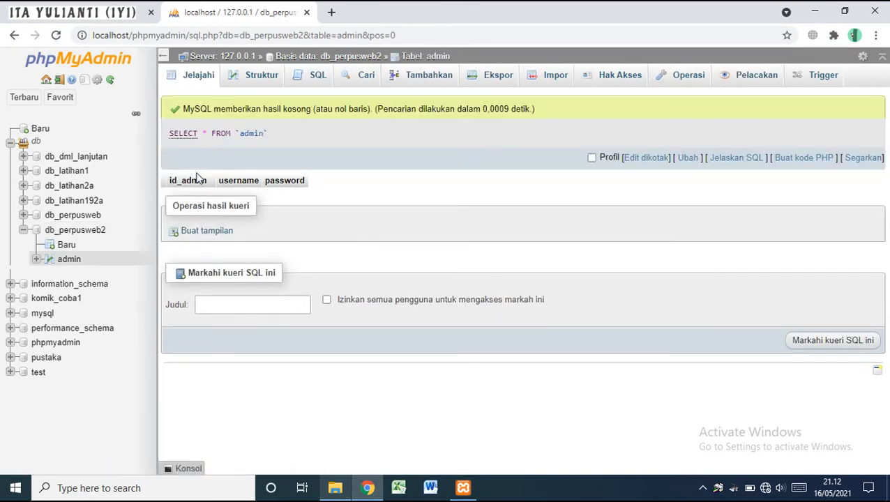
left_click(252, 80)
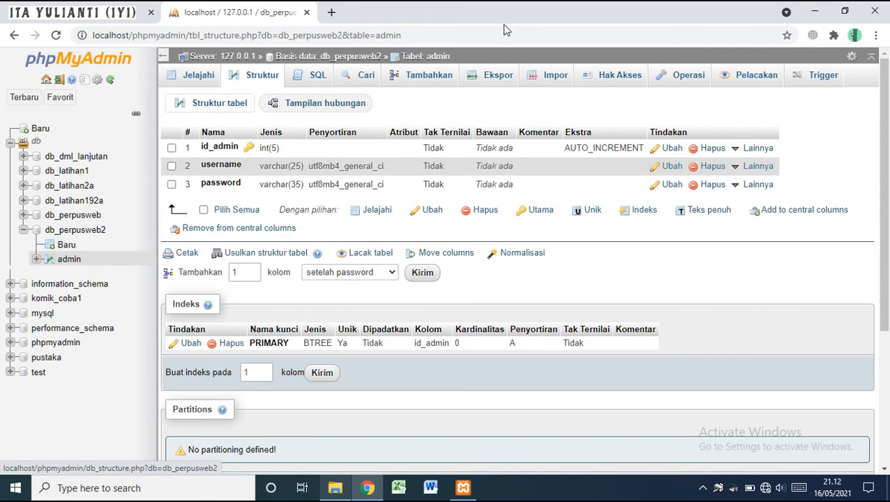
Open the Tambahkan insert form for the admin table, glancing briefly at the lecture slide
left_click(431, 76)
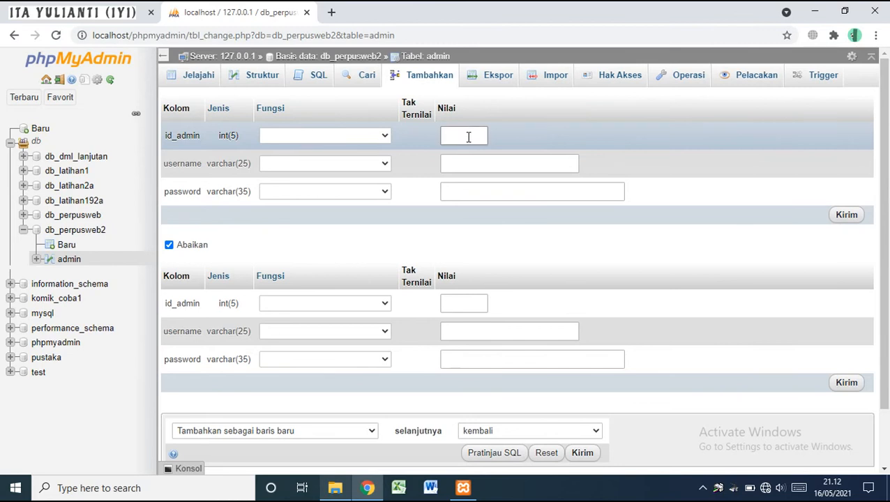
double_click(438, 106)
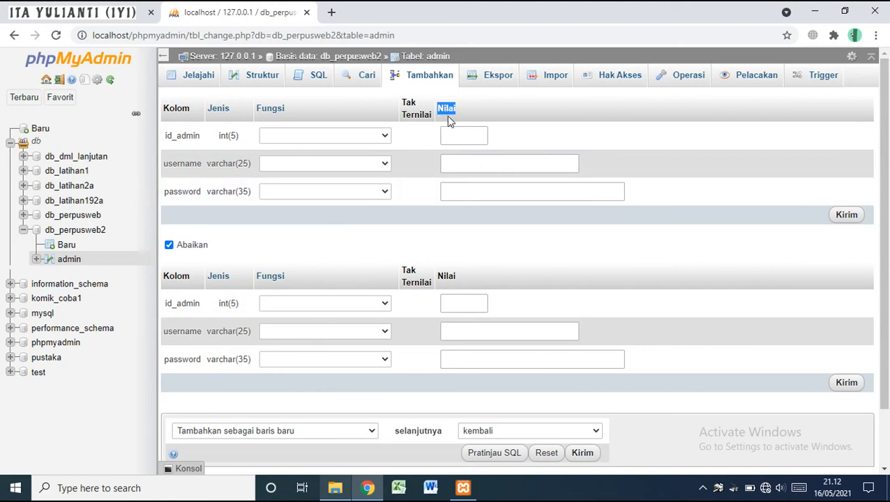
left_click(453, 136)
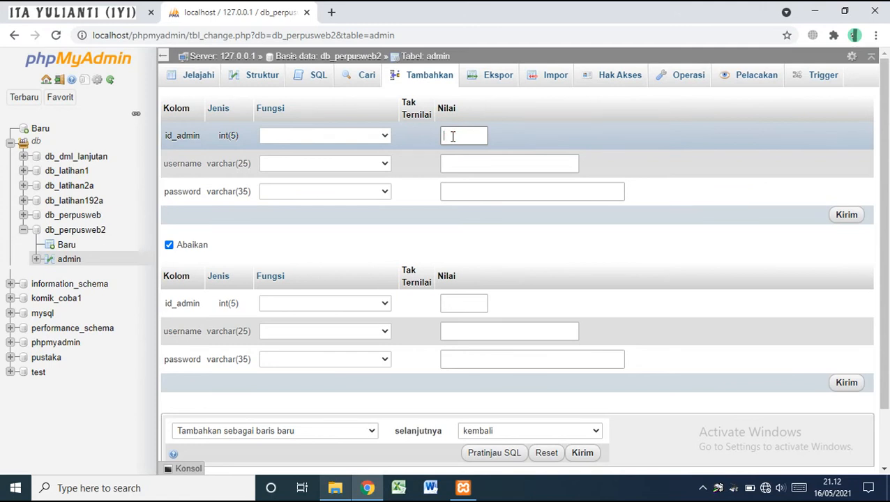
left_click(118, 8)
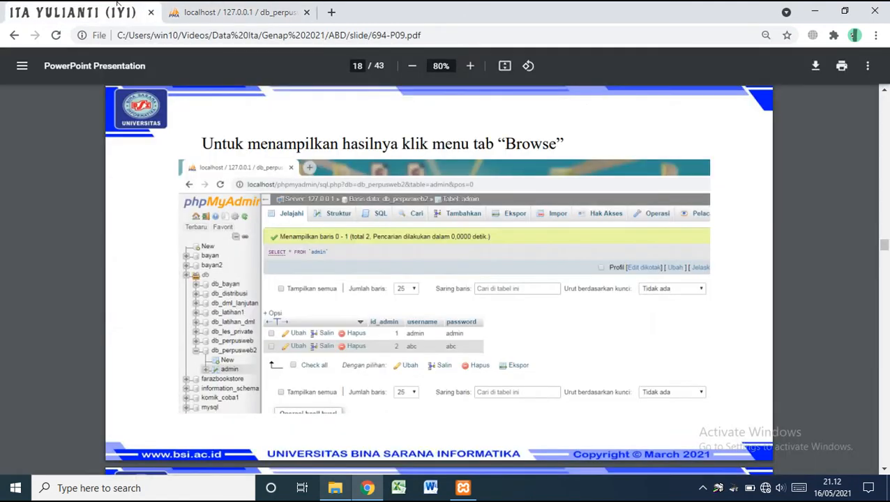
left_click(220, 8)
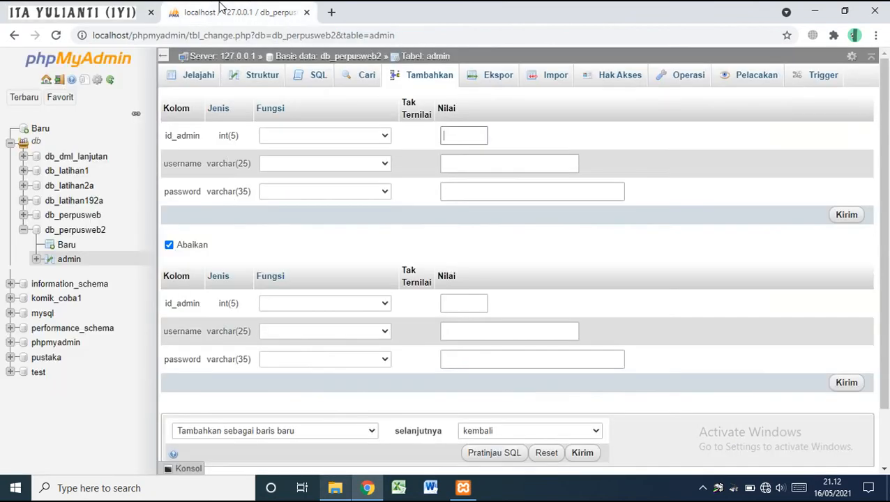
Insert two admin rows with usernames admin and abc, each with its password, and submit
left_click(479, 165)
type("admin")
key("Tab")
type("admin")
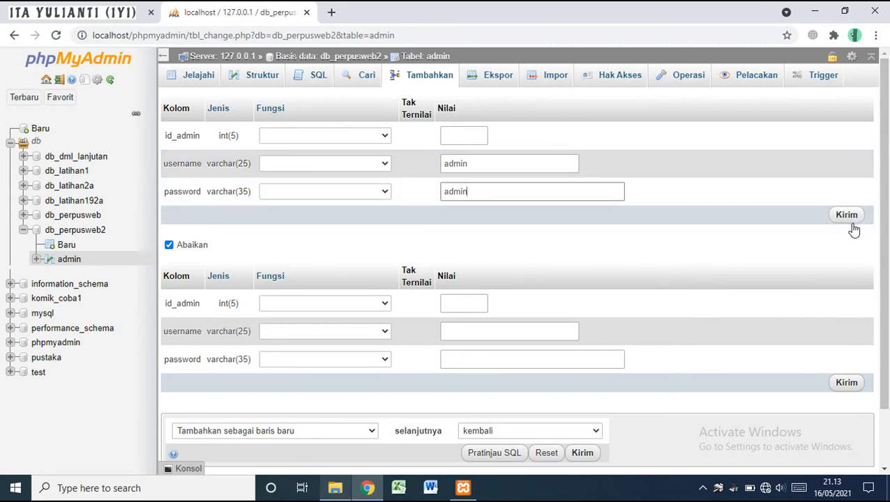
scroll(885, 228, "down", 1)
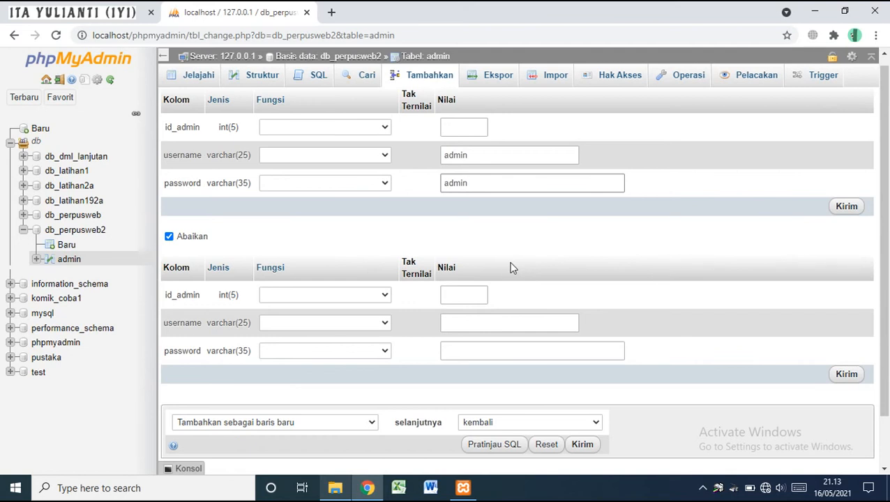
left_click(473, 325)
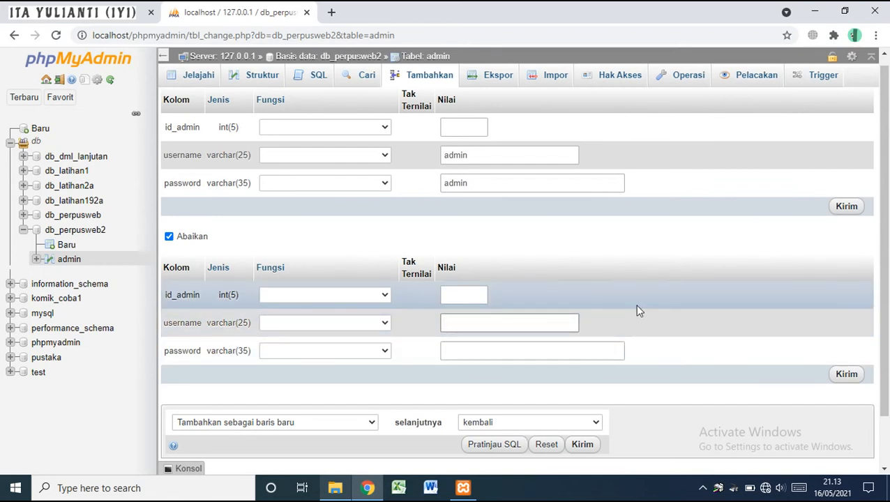
type("abc")
key("Tab")
type("abc")
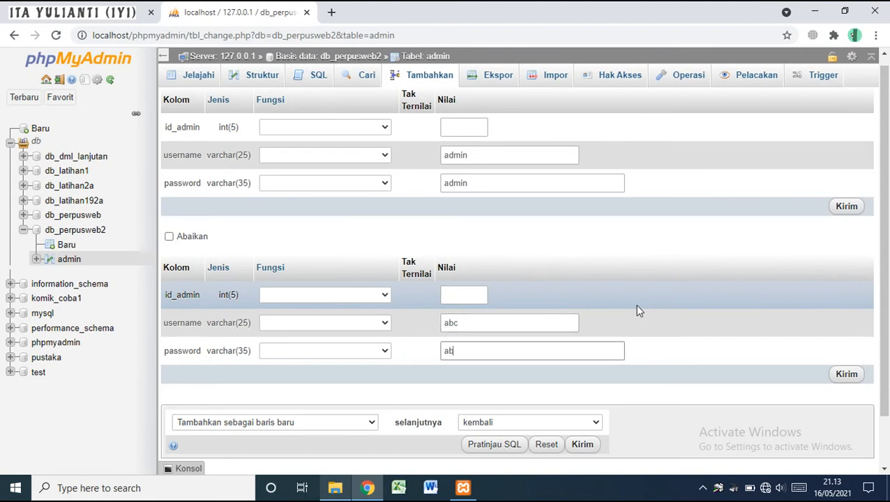
left_click(847, 375)
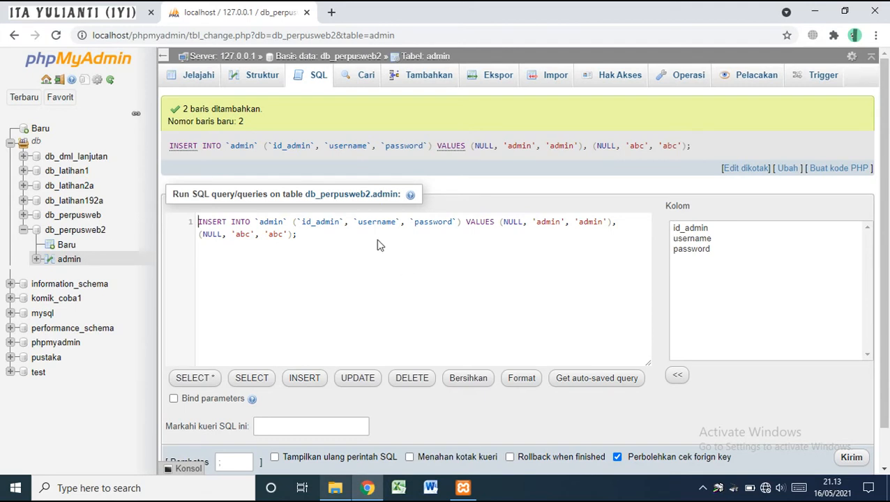
Browse admin's rows 1 and 2, then advance the slides to slide 19's katalog_buku records
left_click(189, 84)
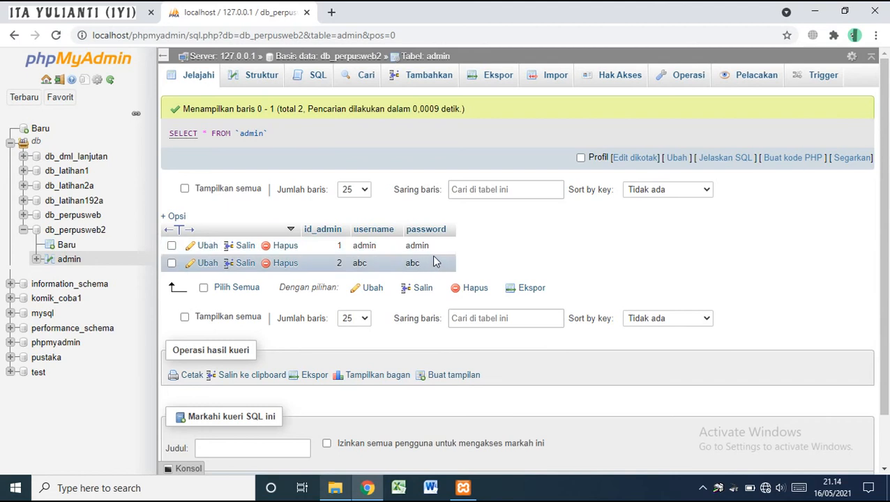
left_click(124, 5)
key("Right")
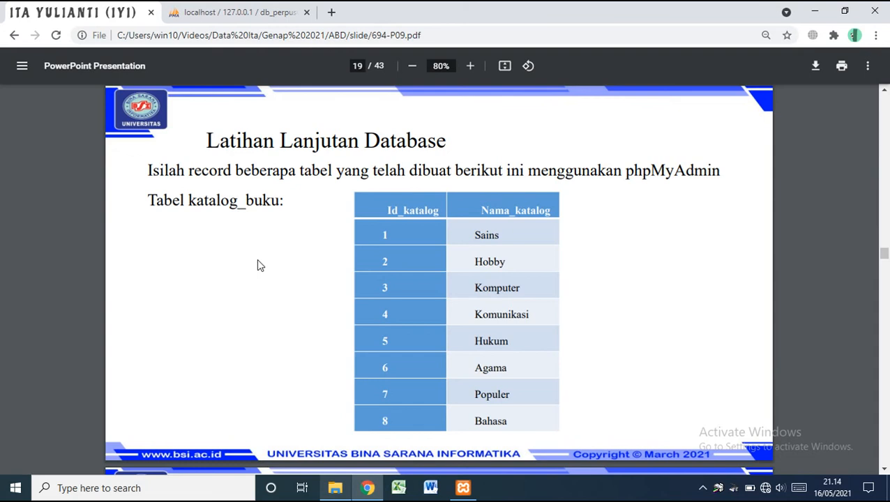
Page the slides ahead to slides 24–26 on editing and deleting, returning to the admin table view
key("Right")
key("Right")
key("Right")
key("Right")
key("Right")
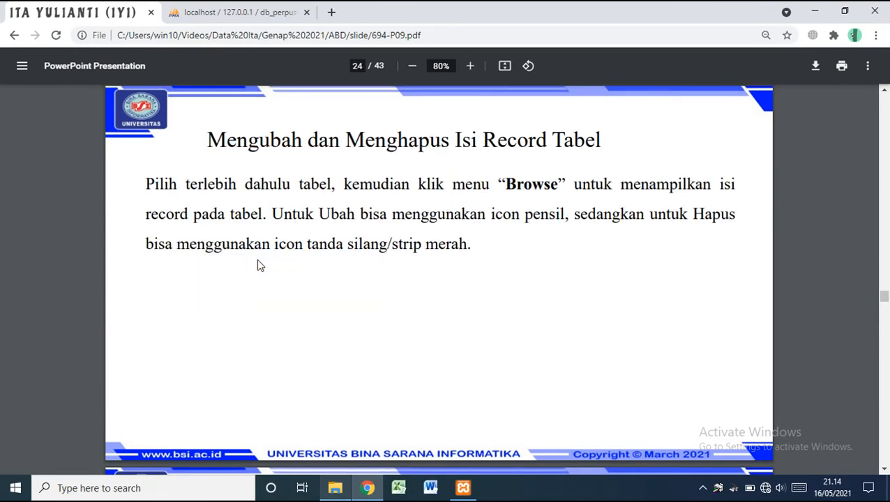
left_click(269, 10)
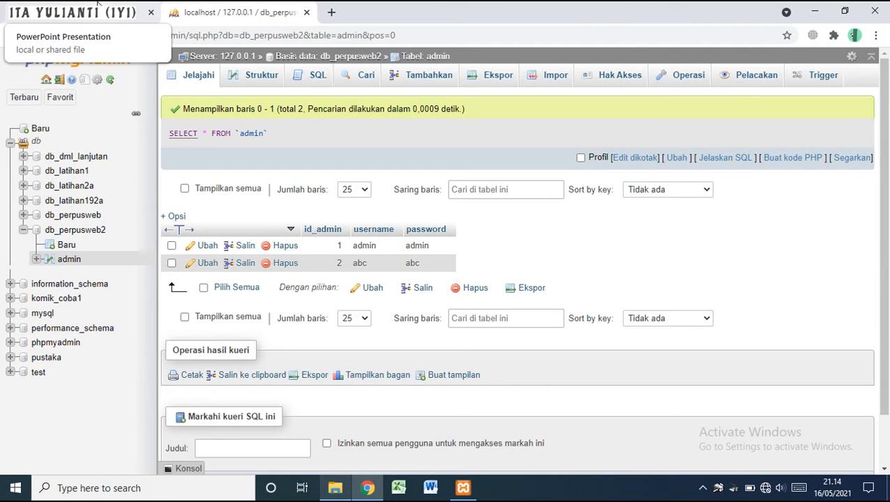
left_click(98, 5)
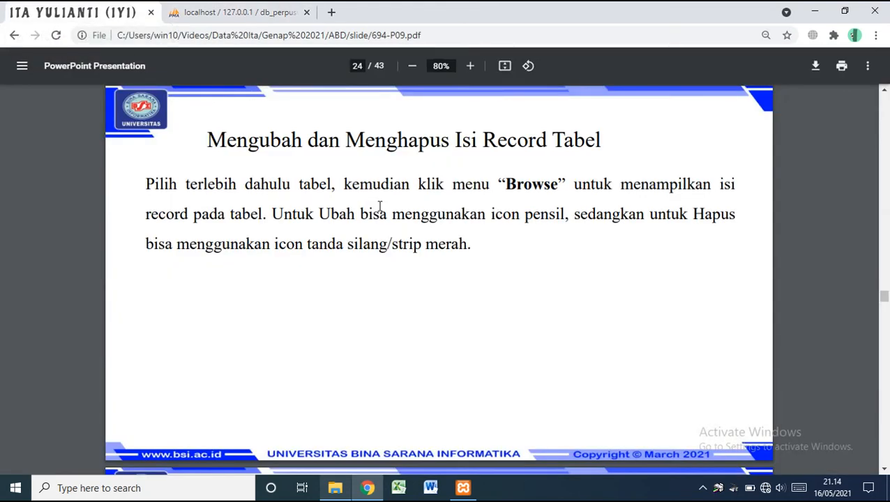
key("Right")
key("Right")
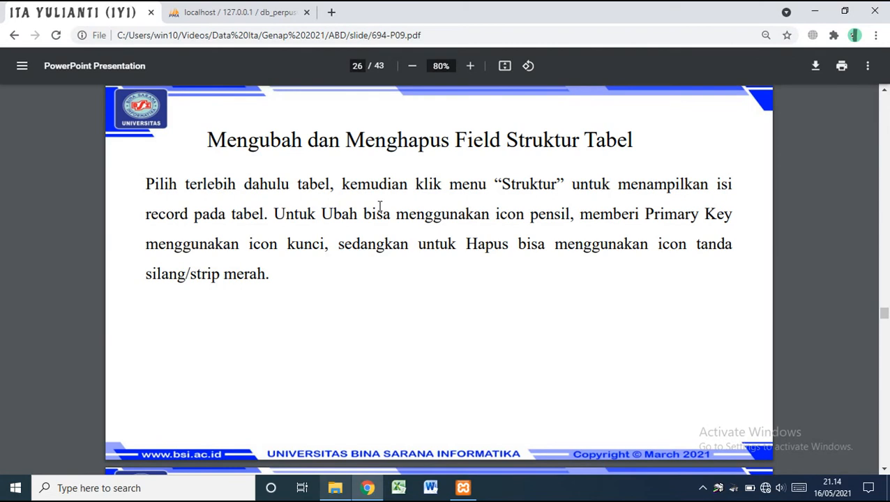
left_click(221, 8)
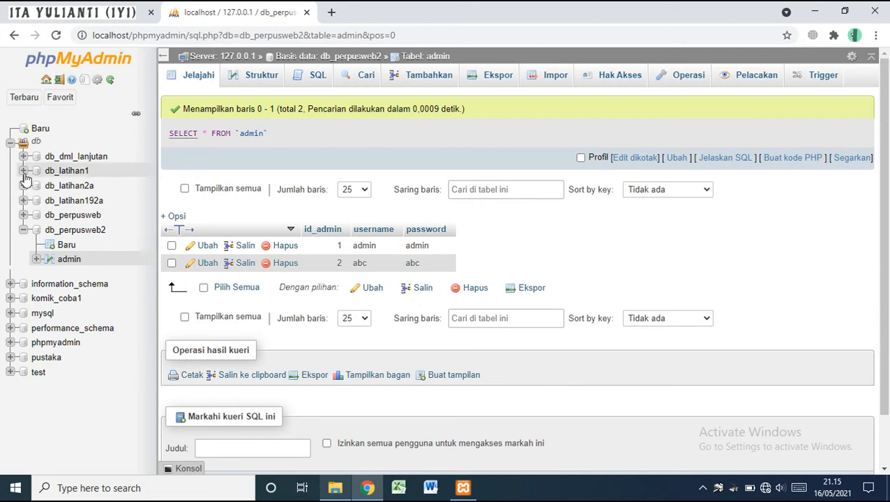
Browse db_perpusweb2's admin table and delete the row with id_admin 2
left_click(70, 265)
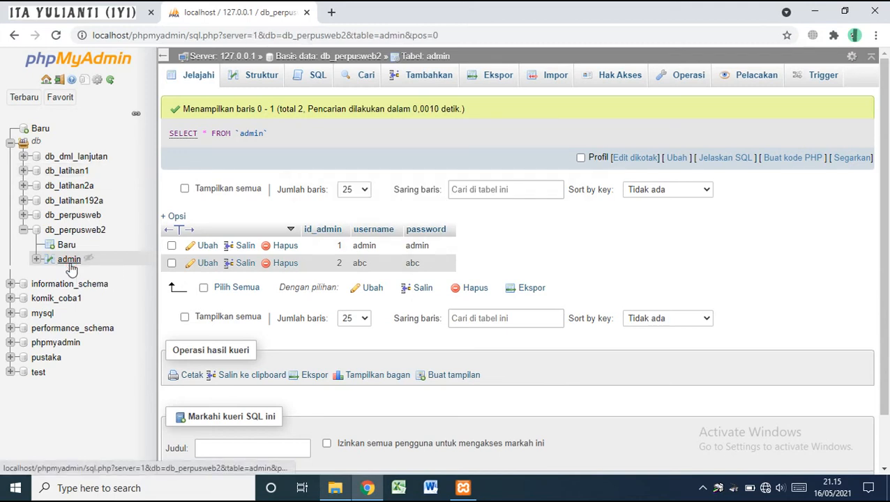
left_click(90, 232)
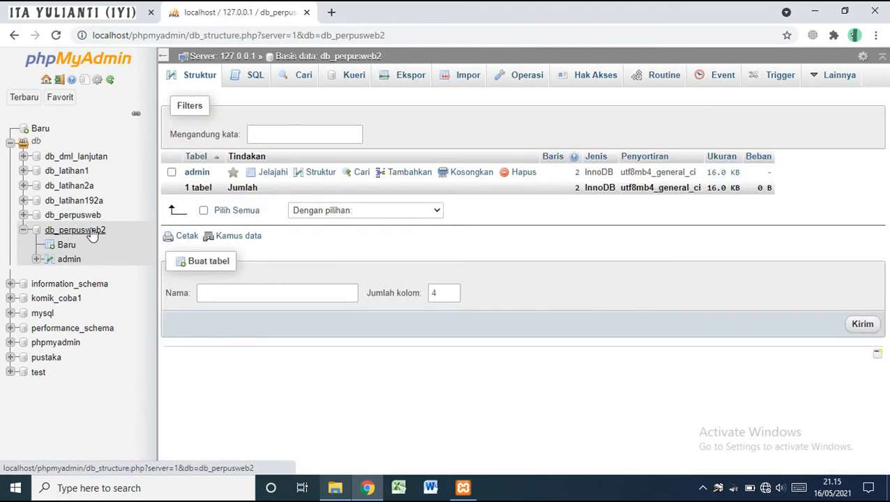
left_click(197, 174)
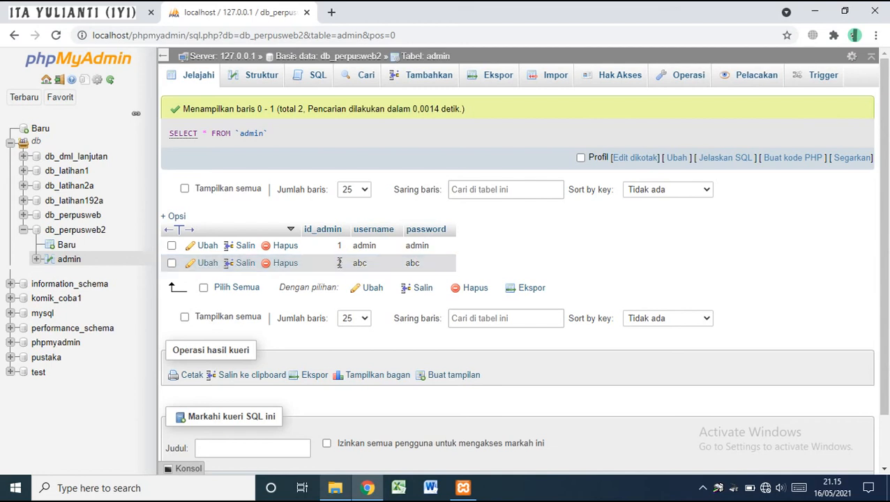
left_click_drag(328, 262, 418, 265)
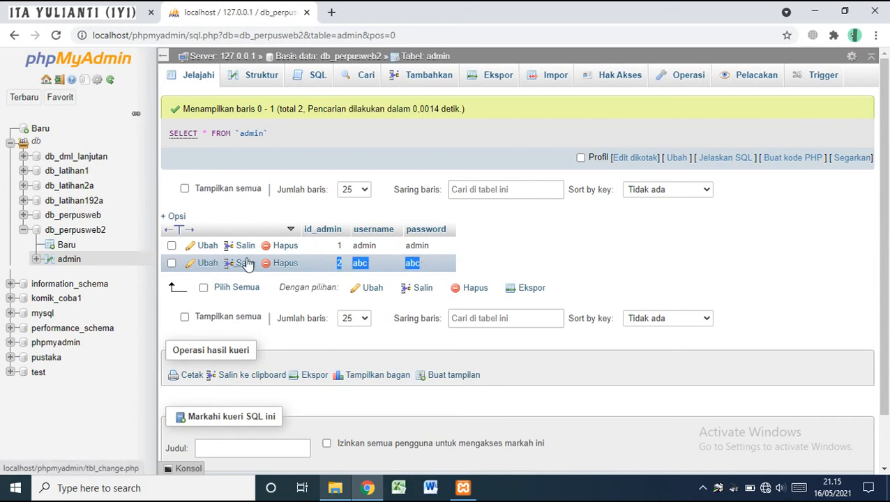
left_click(288, 265)
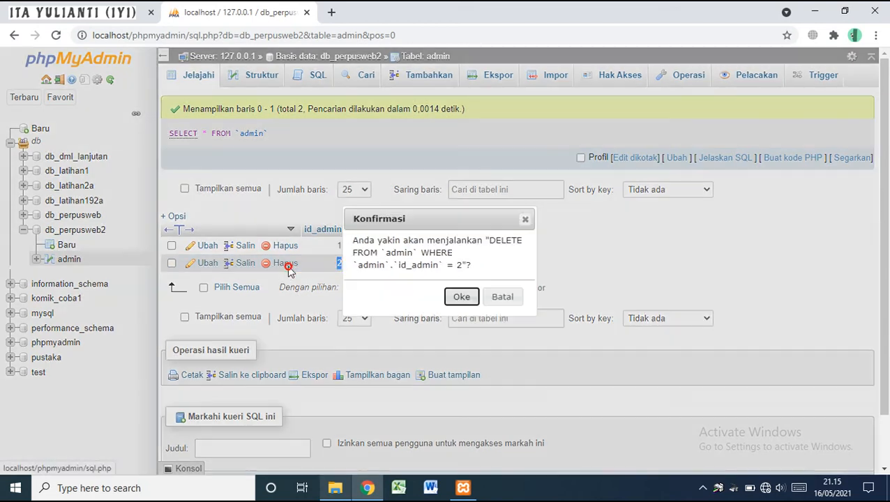
left_click(462, 298)
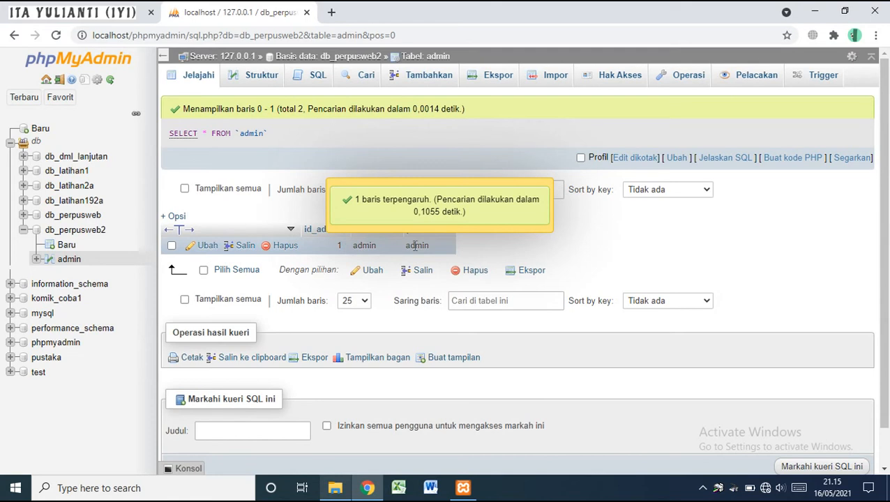
Edit the remaining admin row, append -1 so the username reads admin-1, and save
triple_click(244, 202)
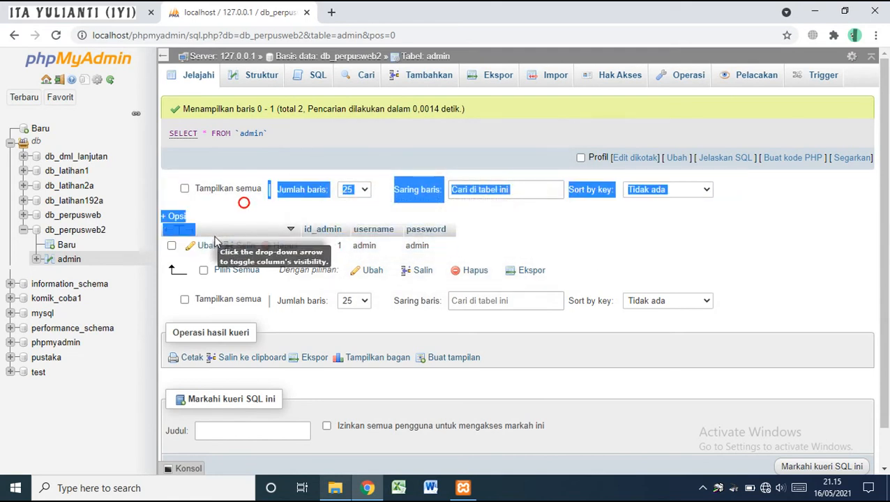
left_click(207, 247)
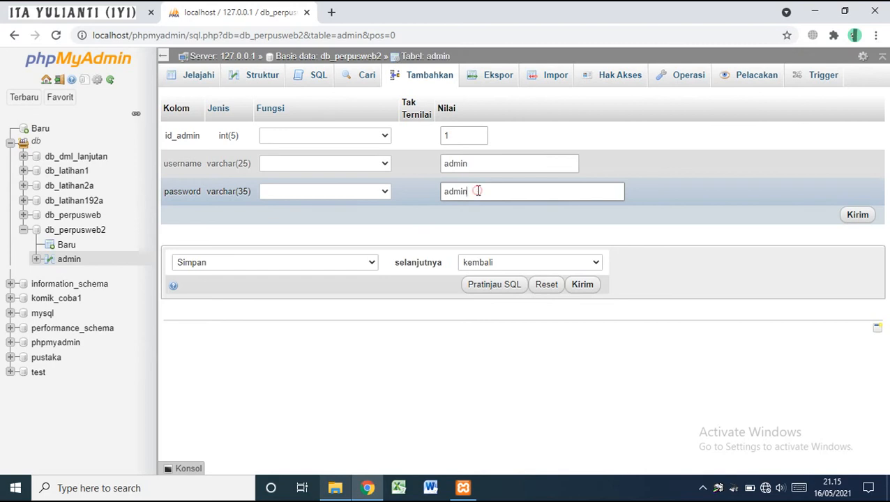
left_click(474, 171)
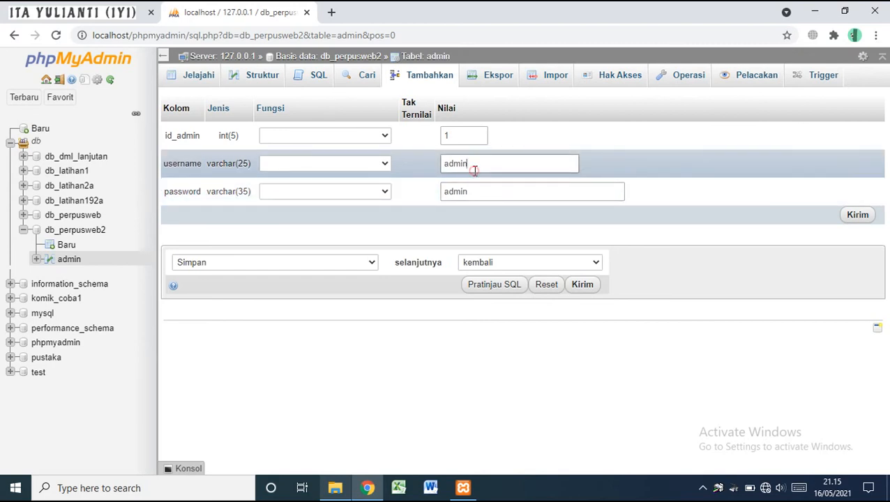
type("-1")
left_click(859, 215)
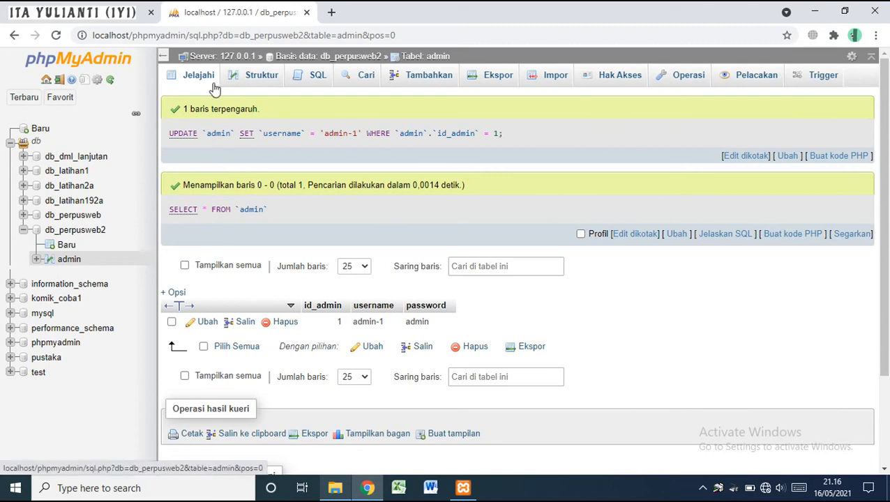
In the admin table structure, remove auto-increment from the id_admin column
left_click(244, 85)
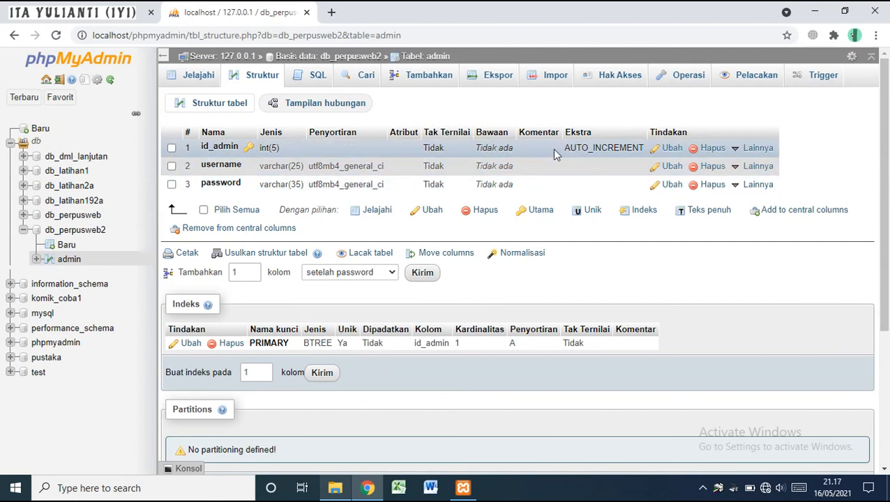
left_click(666, 151)
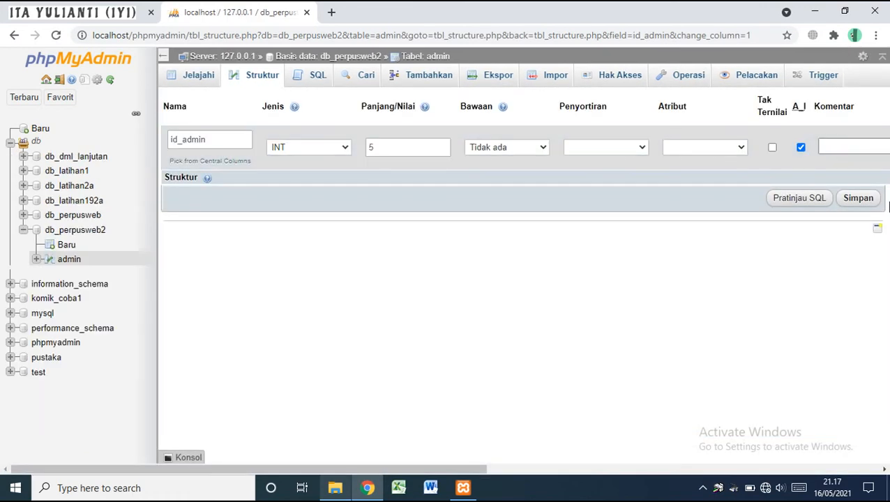
left_click(801, 149)
left_click(858, 198)
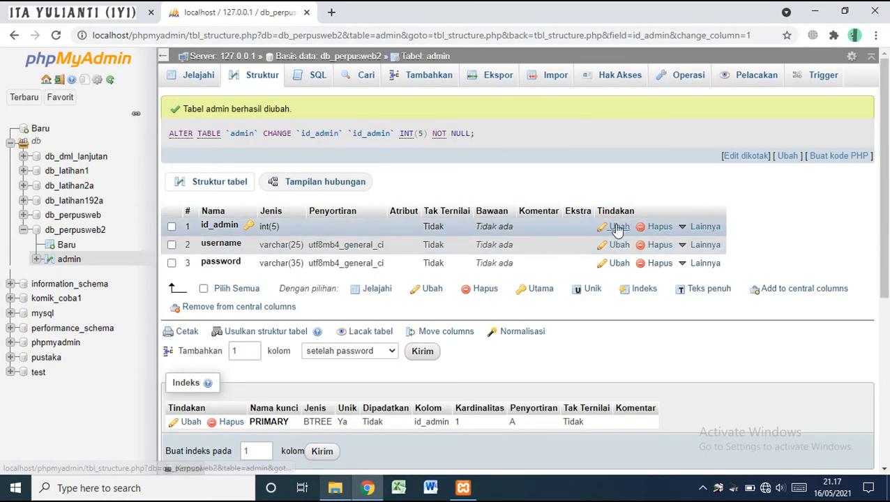
Re-enable auto-increment on id_admin and save the column
left_click(611, 230)
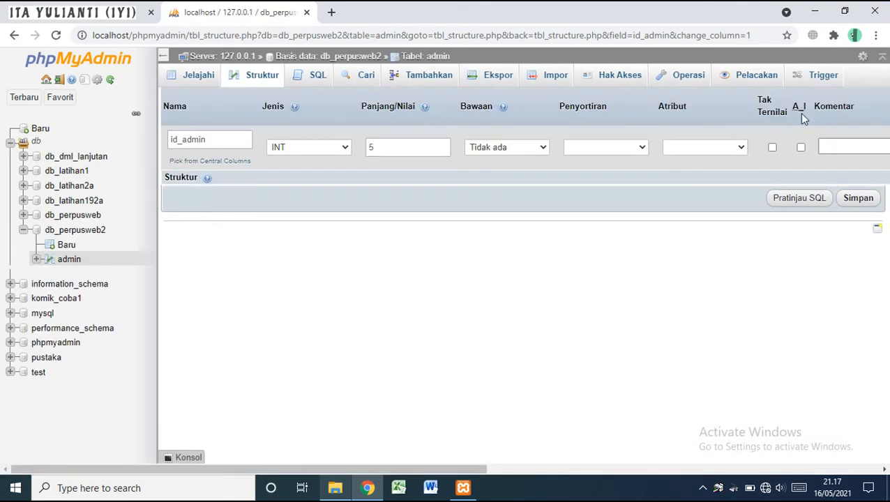
left_click(801, 147)
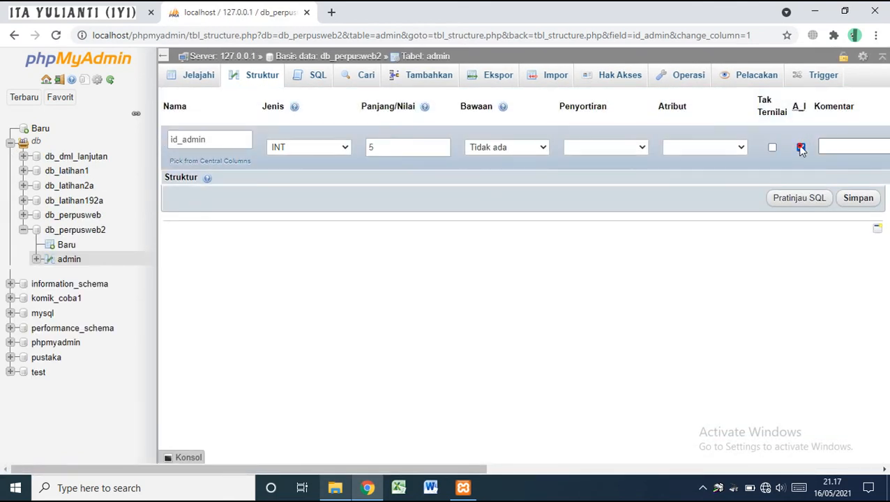
left_click(846, 200)
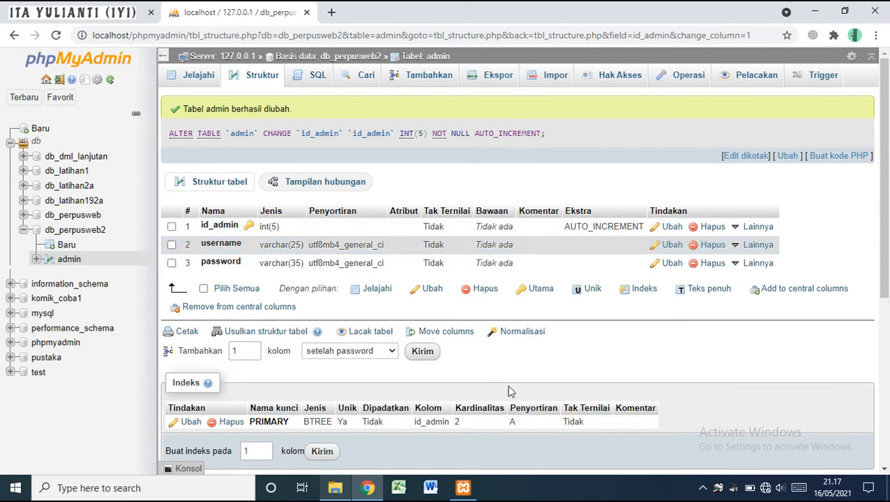
Add one new column to the admin table, positioned after id_admin
left_click_drag(887, 276, 888, 307)
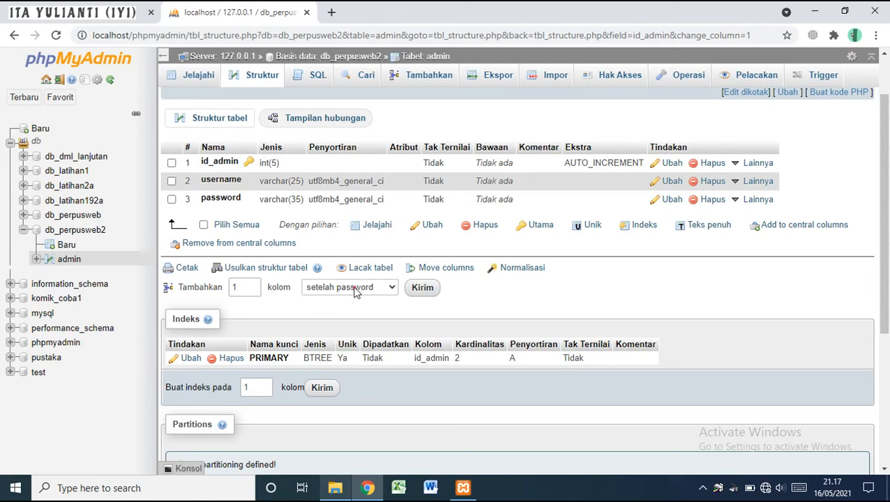
left_click(355, 288)
left_click(355, 288)
left_click(355, 288)
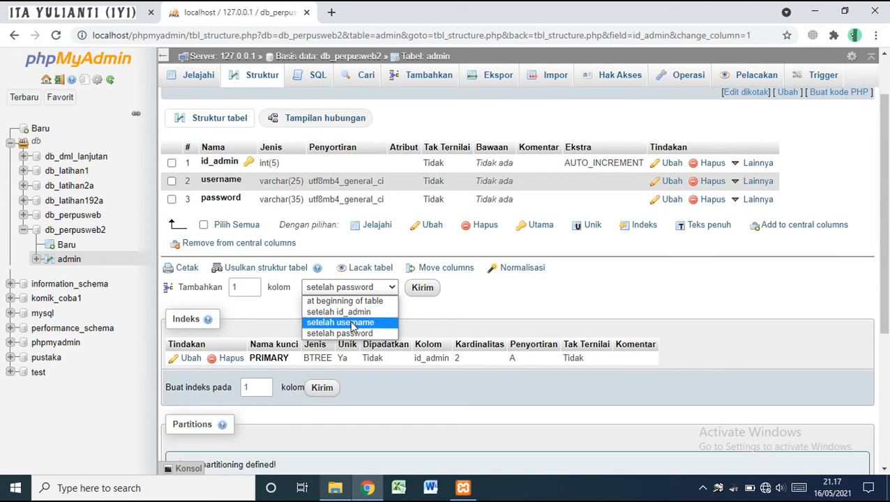
left_click(349, 312)
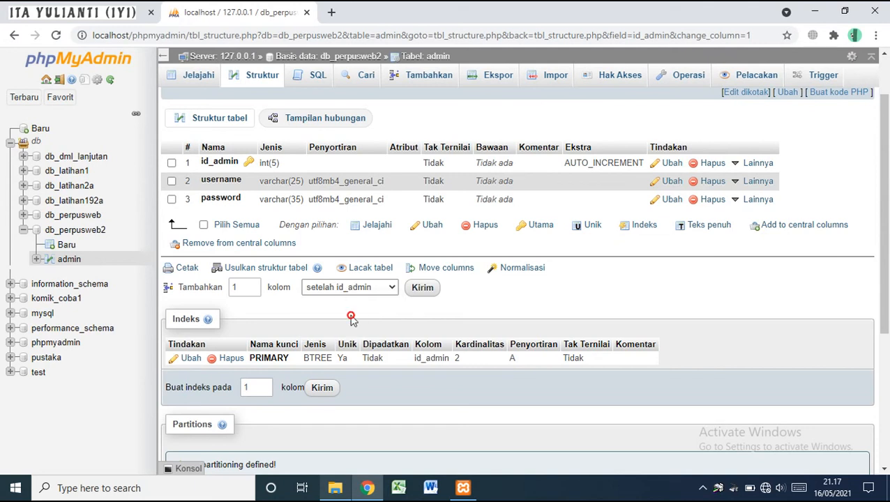
left_click(422, 288)
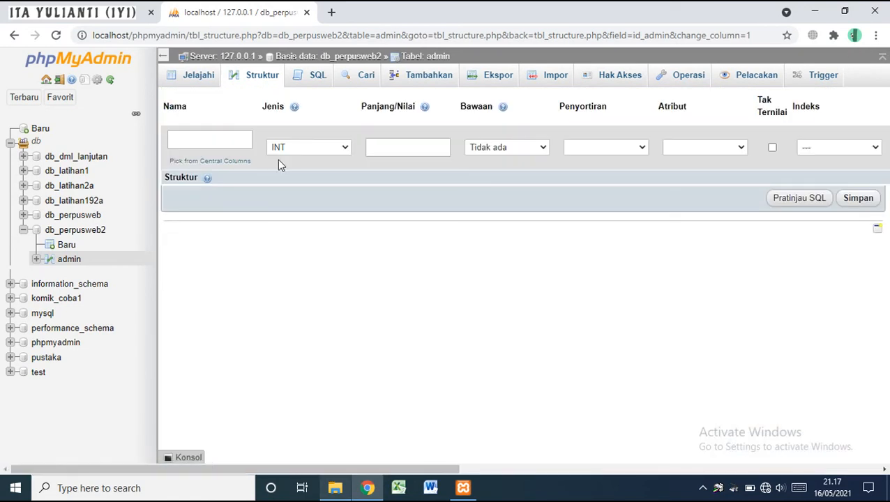
Define the new column as nama_admin, type VARCHAR, length 10, and save it
left_click(211, 140)
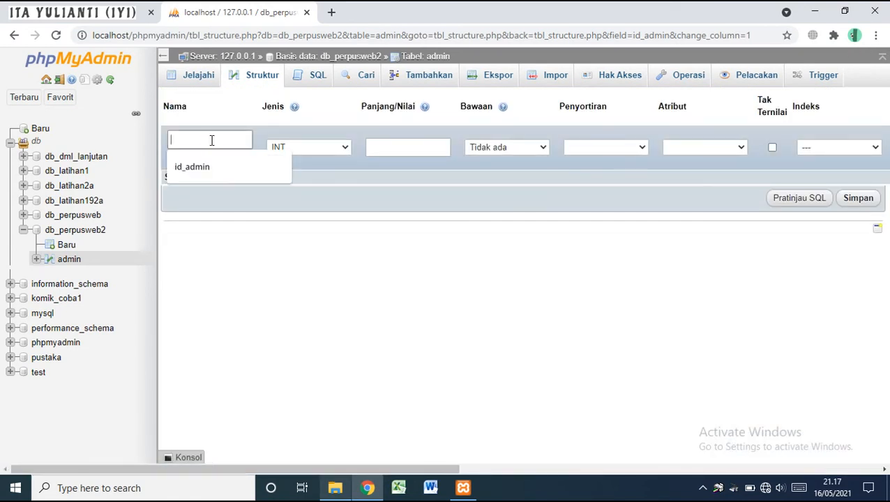
type("nama admin")
key("BackSpace")
key("BackSpace")
key("BackSpace")
key("BackSpace")
key("BackSpace")
type("_admin")
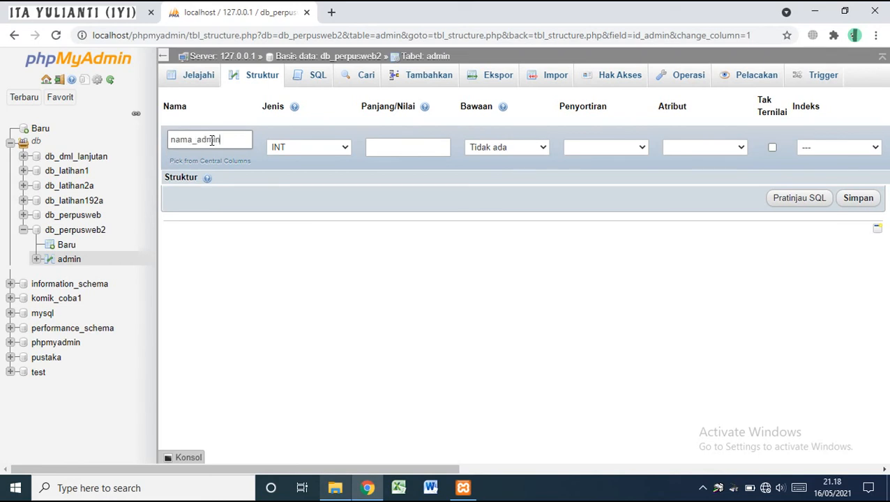
left_click(281, 148)
key("Down")
left_click(293, 172)
left_click(411, 151)
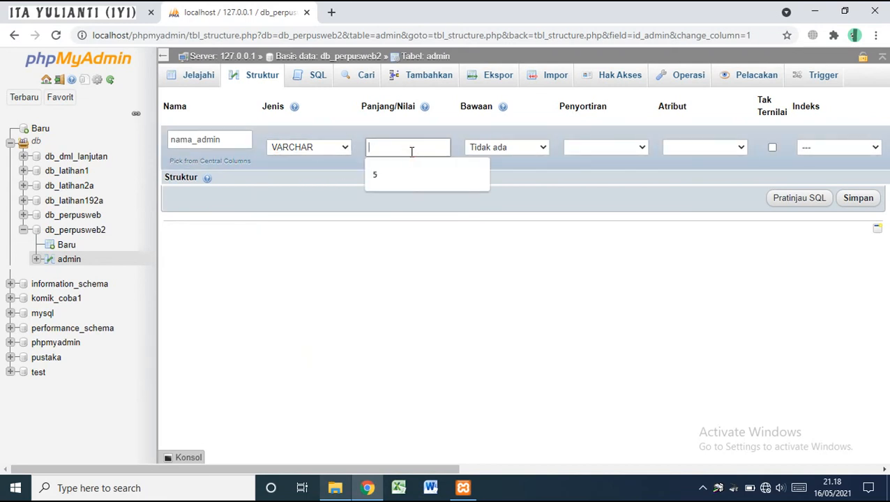
type("10")
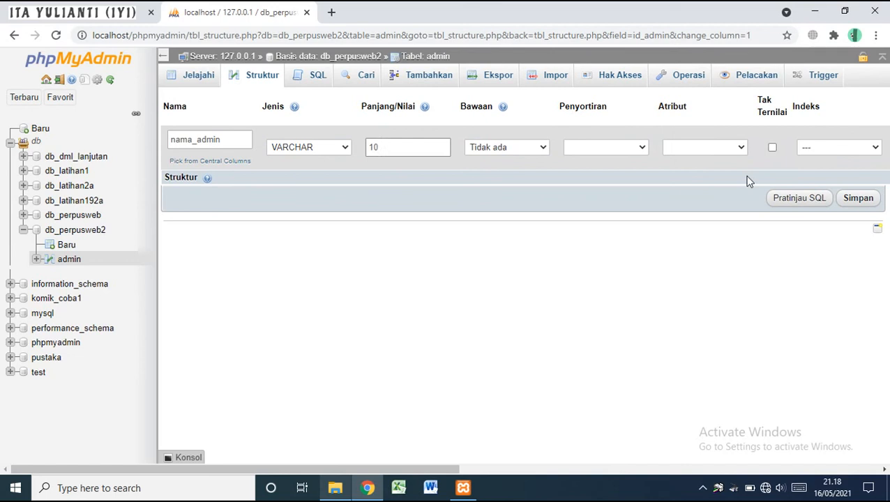
left_click(858, 199)
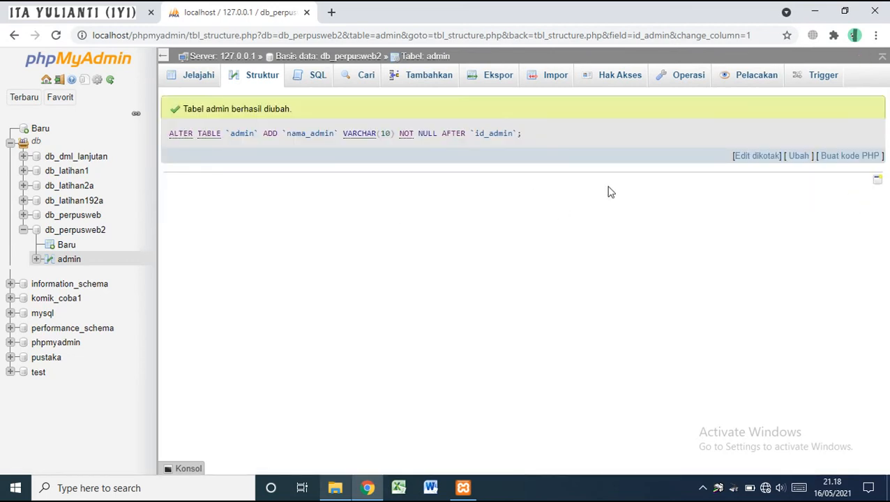
Enter the admin's name in row 1's nama_admin field and save, then advance the lecture slides
left_click(249, 84)
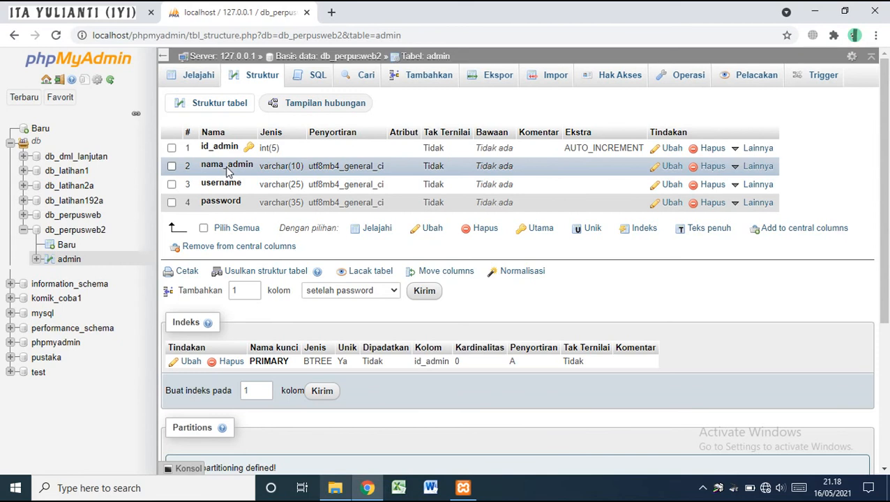
left_click(198, 77)
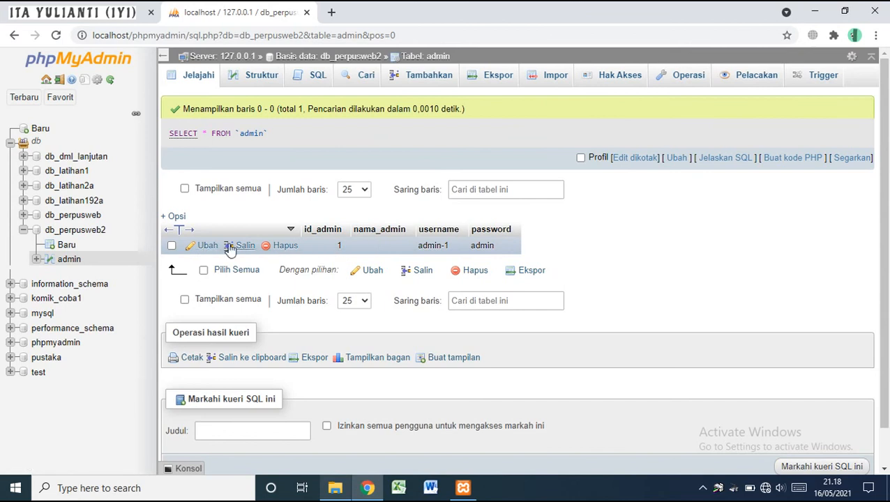
left_click(208, 248)
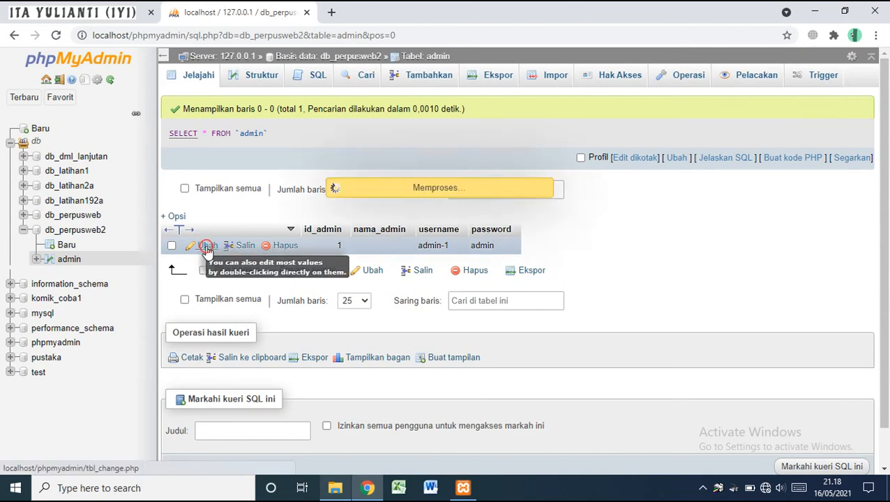
left_click(472, 167)
left_click(472, 171)
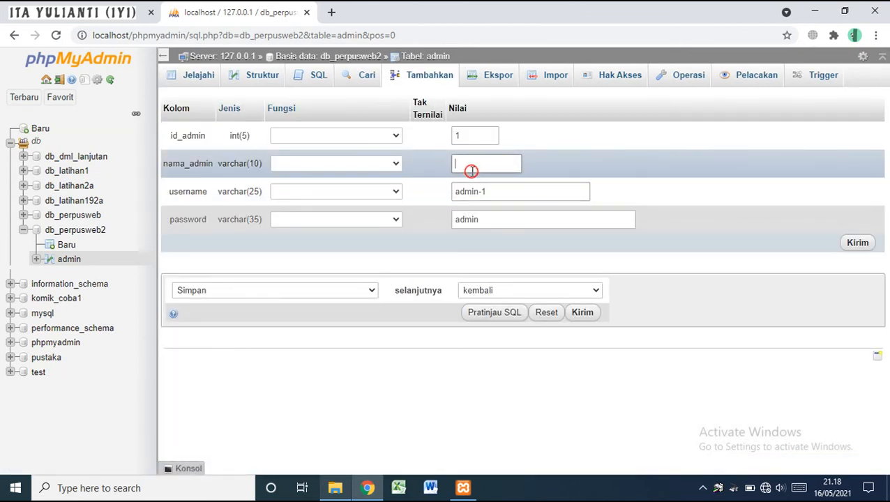
type("ita")
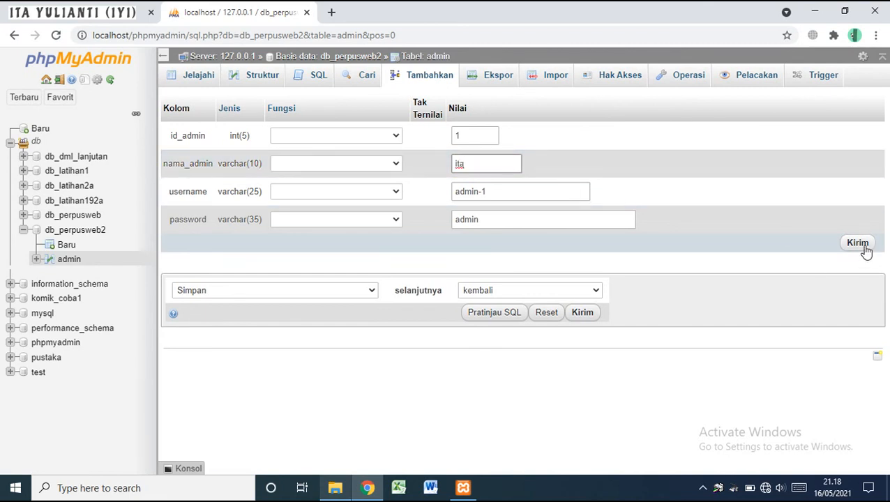
left_click(864, 247)
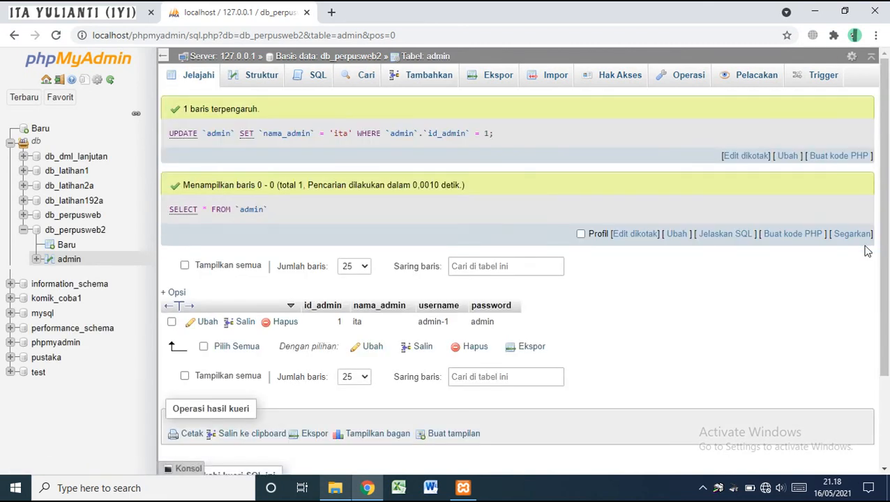
left_click(61, 4)
key("Right")
Review the Export Database and Import Database slides, then return to the phpMyAdmin admin table
key("Right")
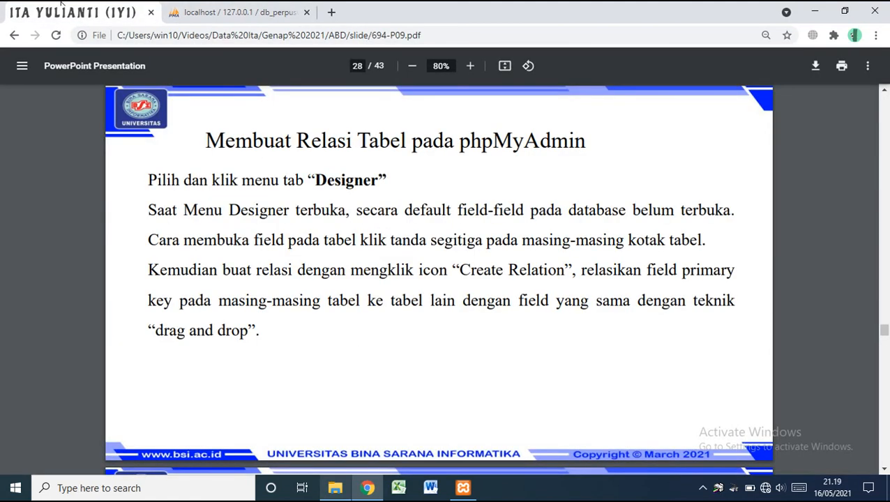
key("Right")
key("Right")
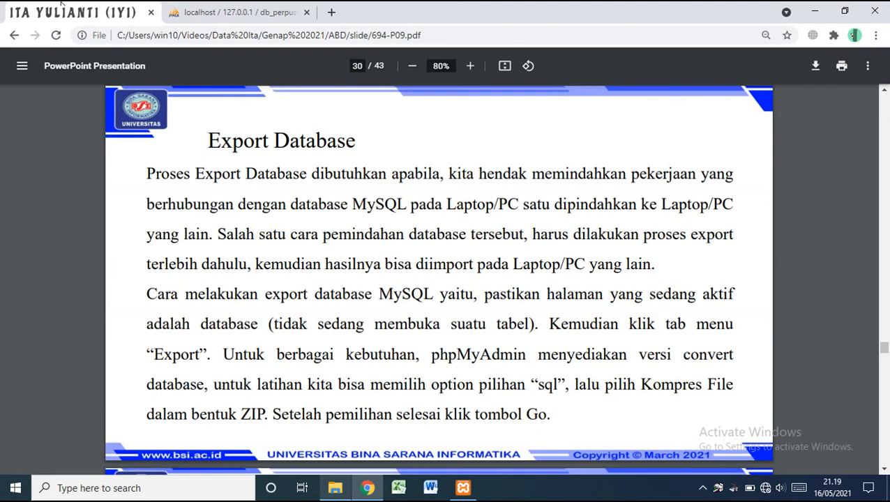
key("Right")
key("Right")
key("Left")
key("Left")
key("Right")
key("Right")
key("Right")
key("Right")
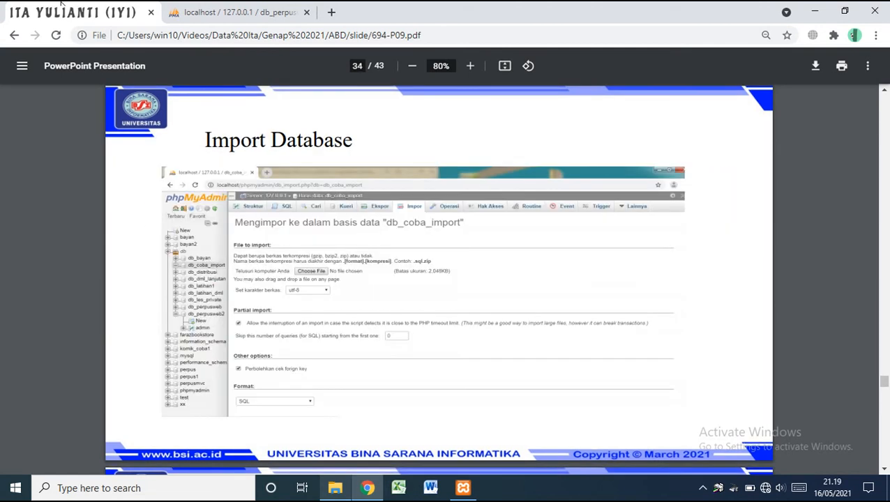
key("Left")
left_click(267, 10)
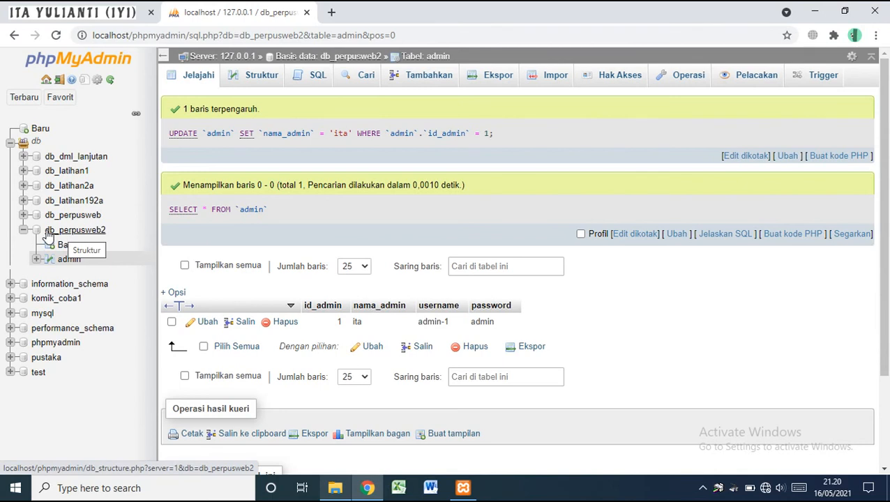
Export db_perpusweb2 using the Quick method in SQL format, downloading db_perpusweb2.sql
left_click(91, 235)
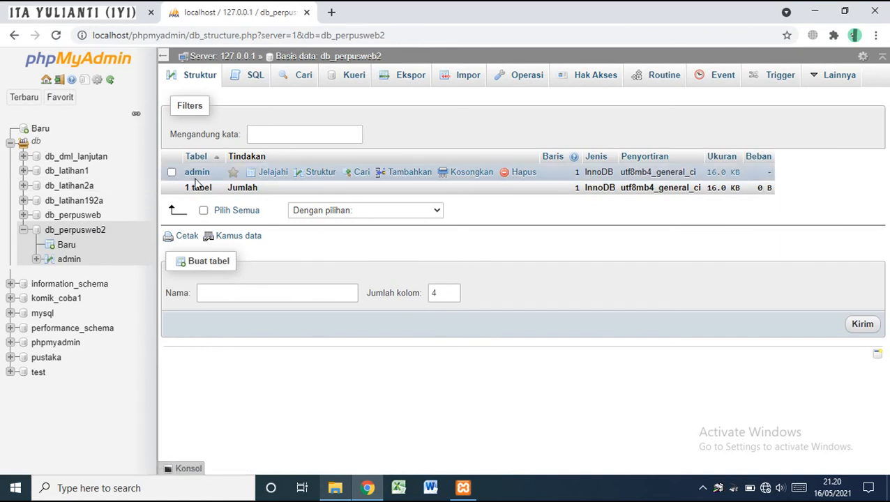
left_click(403, 82)
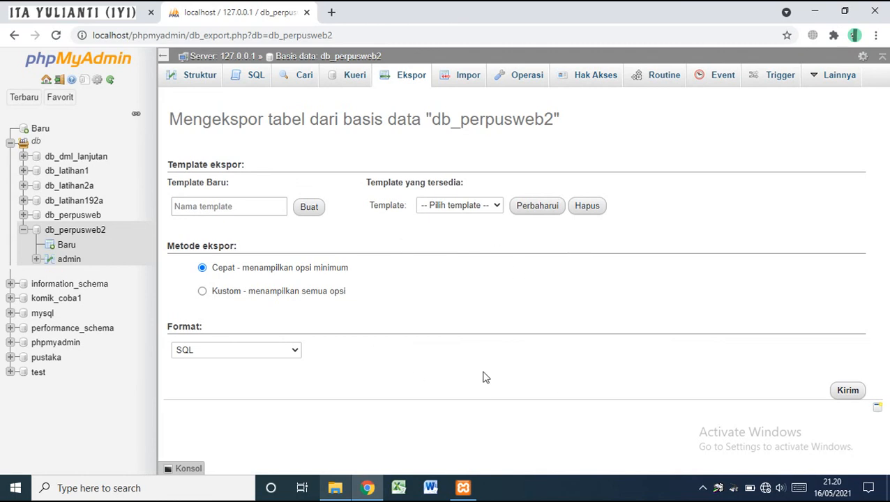
left_click(848, 391)
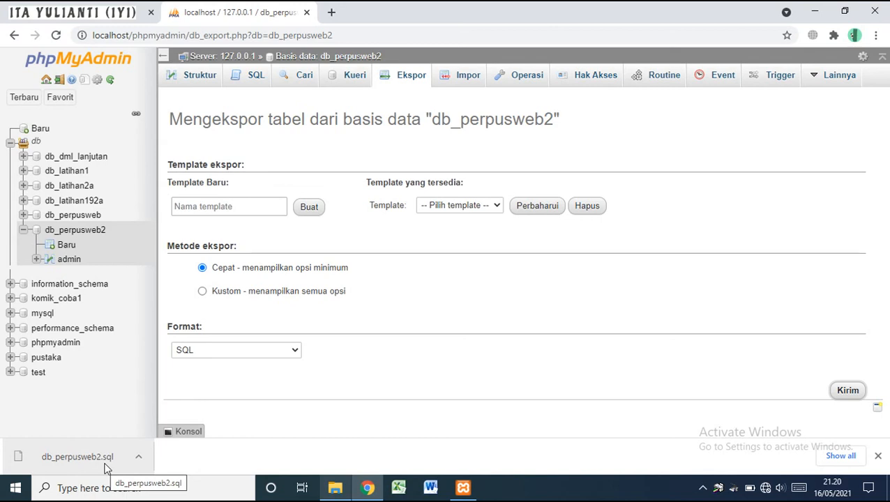
Export the pustaka database as SQL to pustaka.sql, then collapse it in the sidebar
left_click(46, 357)
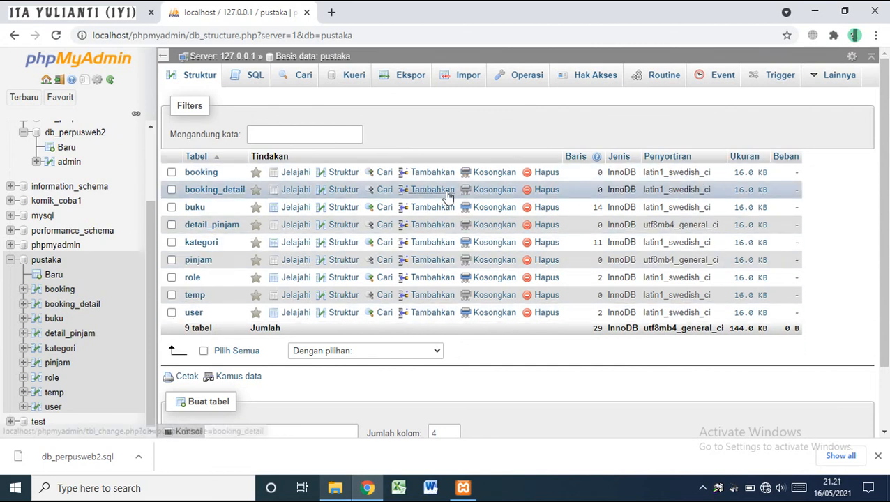
left_click(396, 74)
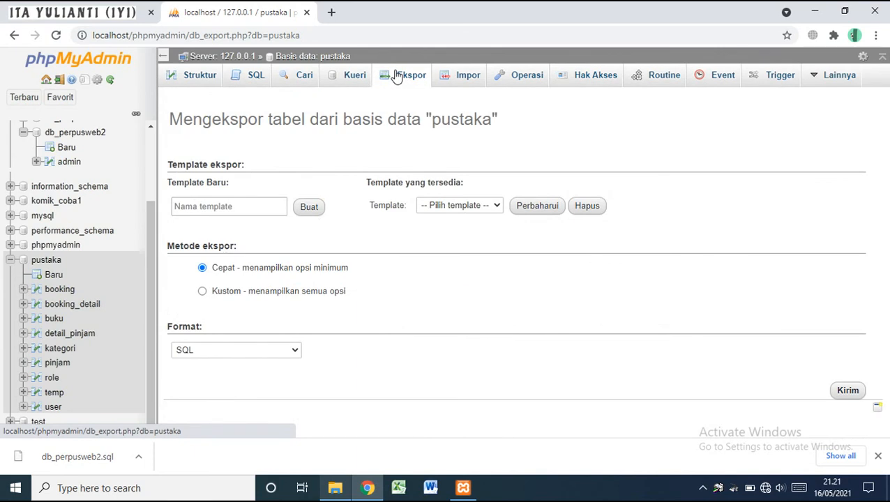
left_click(846, 393)
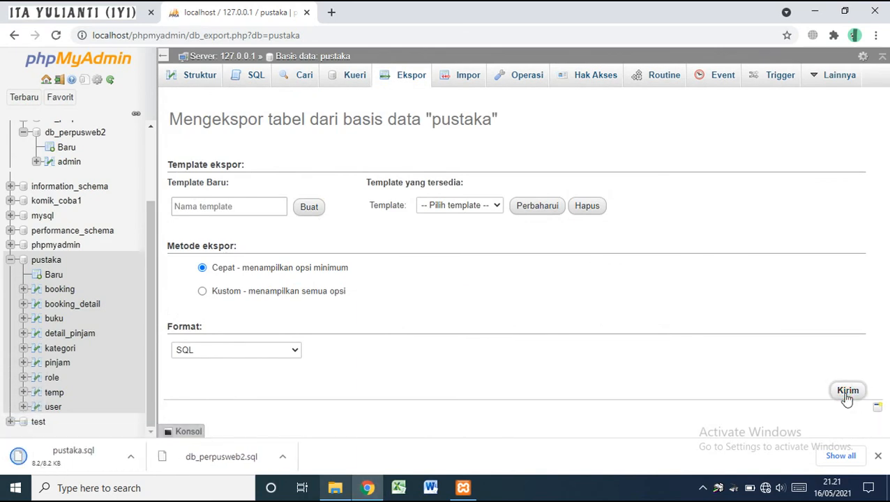
left_click(10, 261)
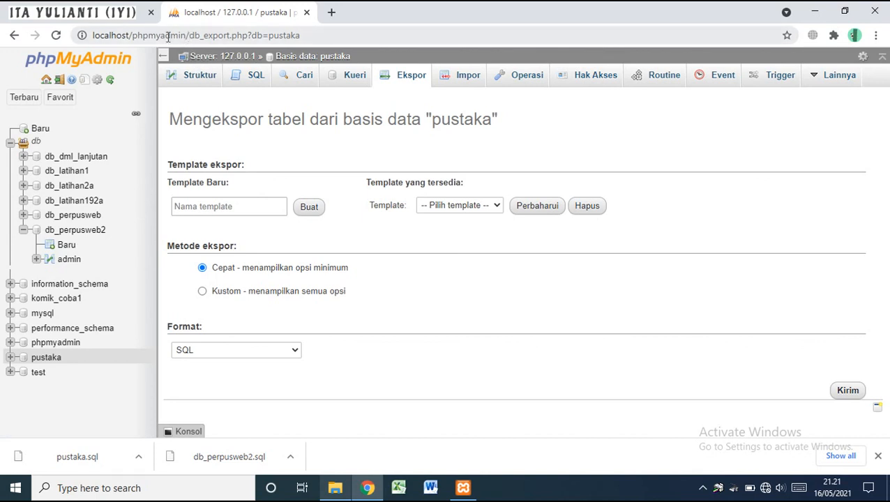
From the server's databases list, create a new database named db_perpusweb3
left_click(168, 36)
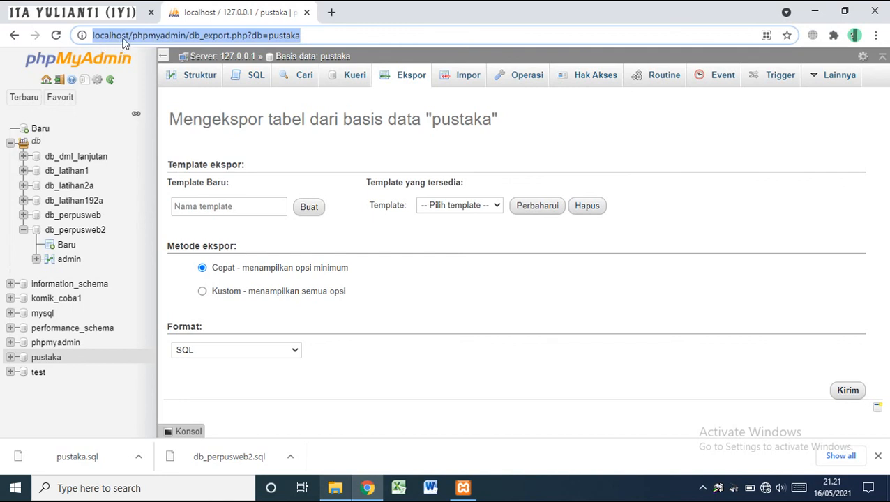
left_click(209, 62)
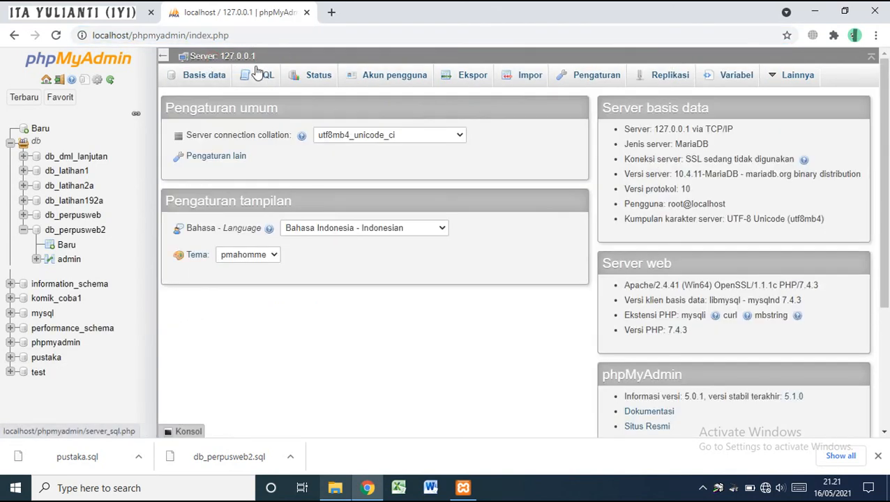
left_click(205, 74)
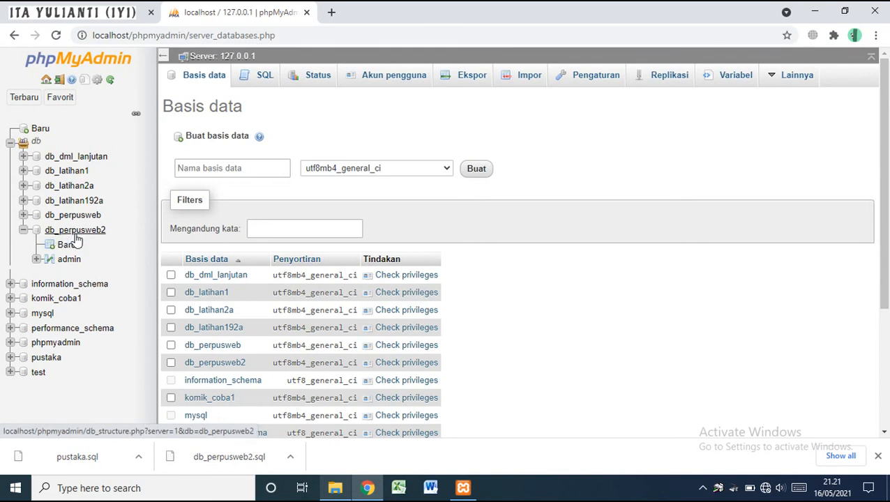
left_click(218, 171)
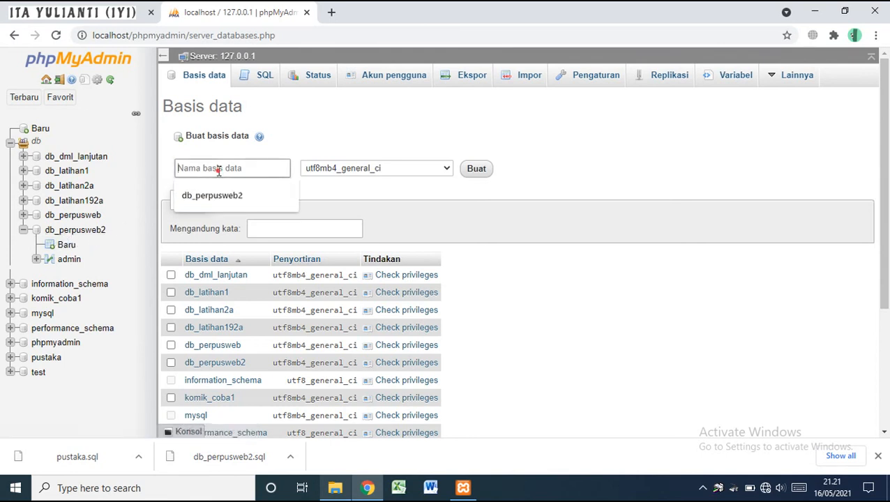
left_click(229, 196)
key("BackSpace")
type("3")
left_click(475, 171)
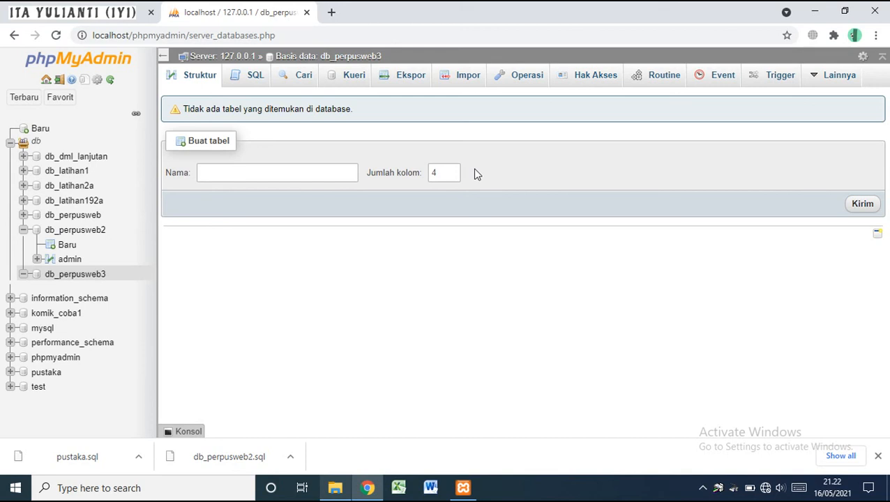
Import Downloads/db_perpusweb2.sql into db_perpusweb3
left_click(461, 78)
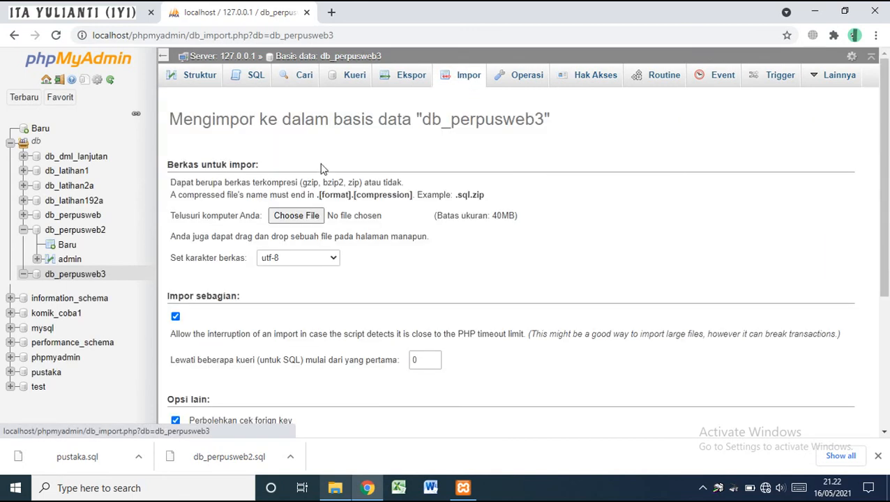
left_click(296, 216)
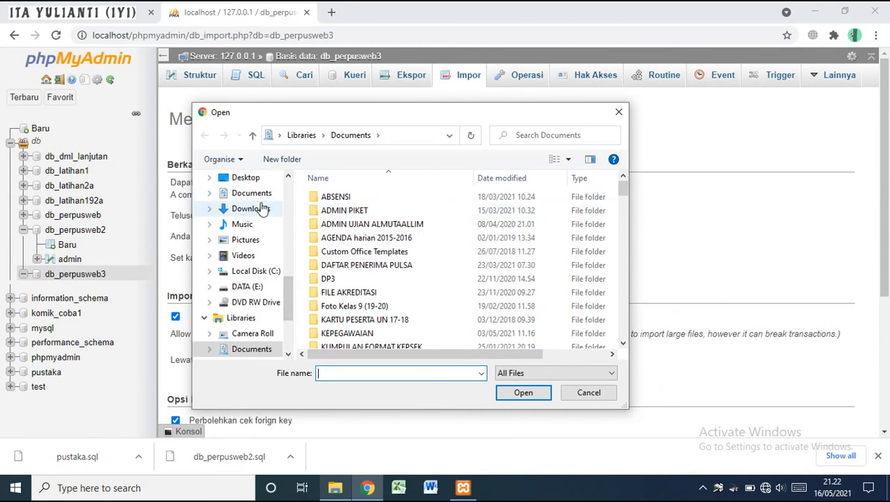
left_click(261, 210)
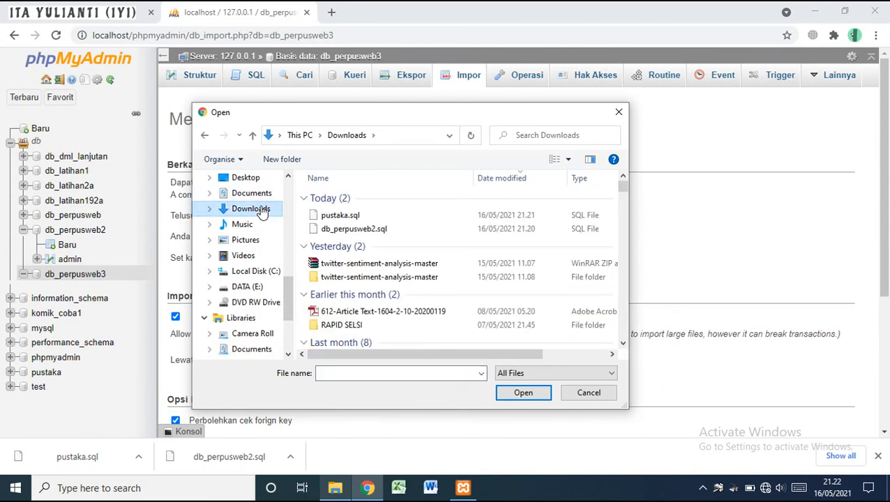
double_click(346, 233)
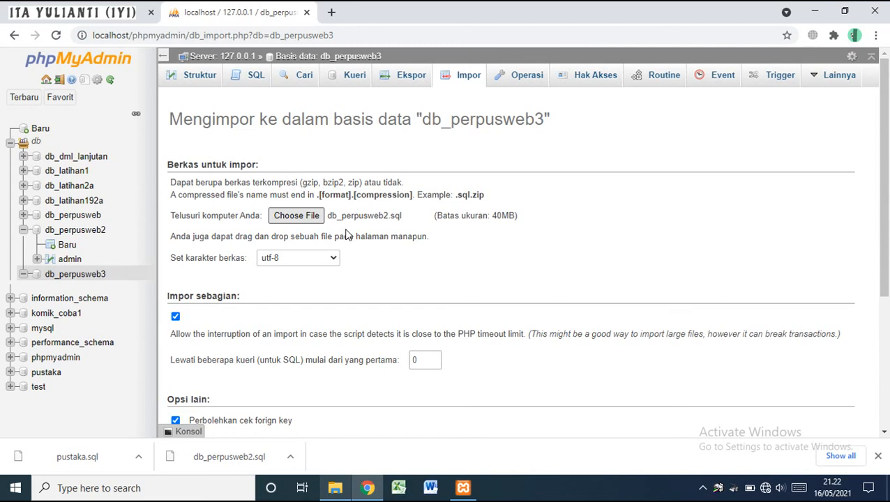
scroll(433, 293, "down", 5)
left_click(838, 403)
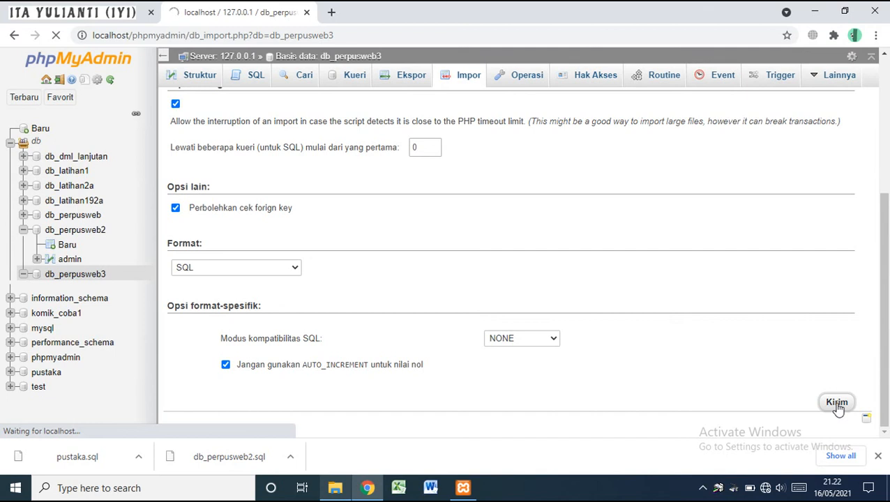
Check the import results and open db_perpusweb3's table list showing admin
scroll(837, 409, "down", 5)
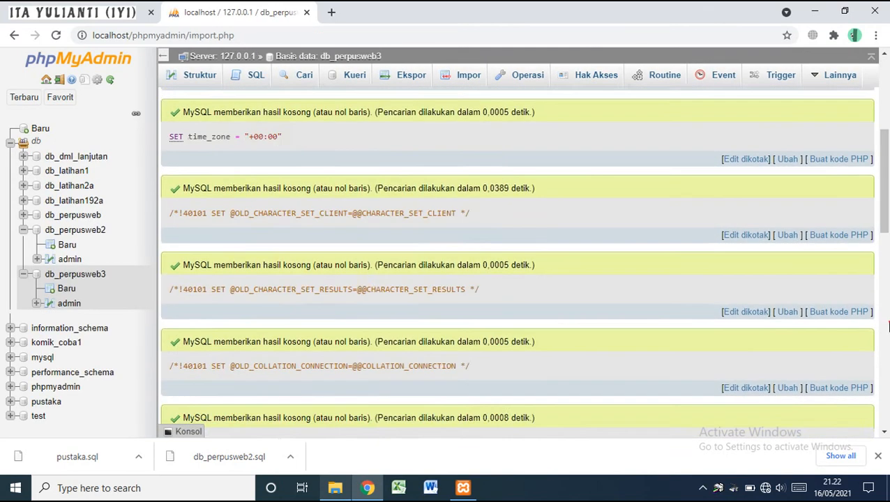
left_click(887, 326)
left_click(887, 317)
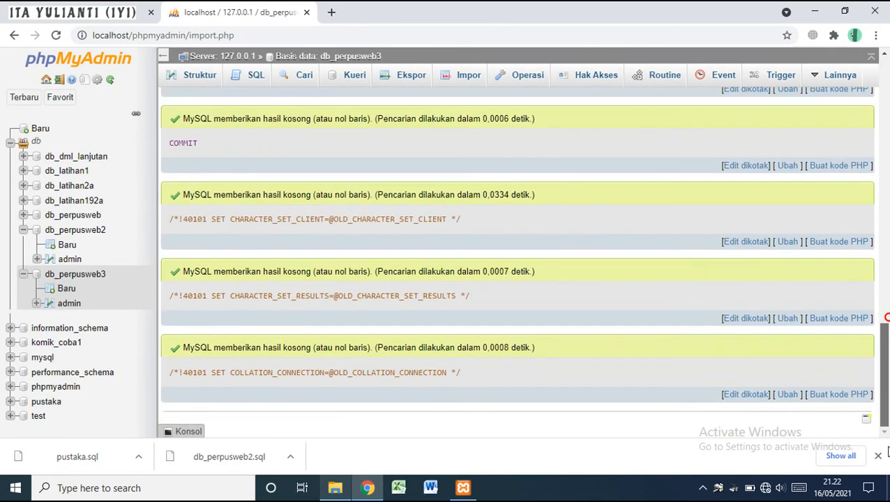
left_click(78, 277)
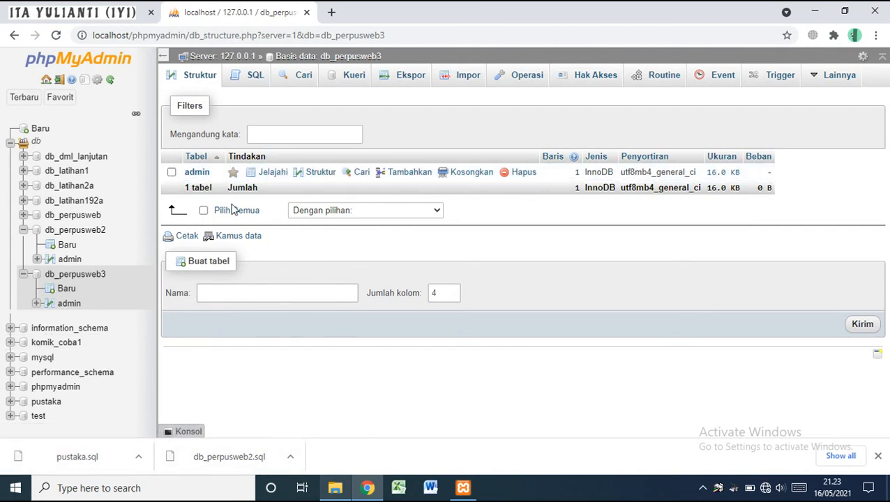
Import pustaka.sql into db_perpusweb3
left_click(461, 80)
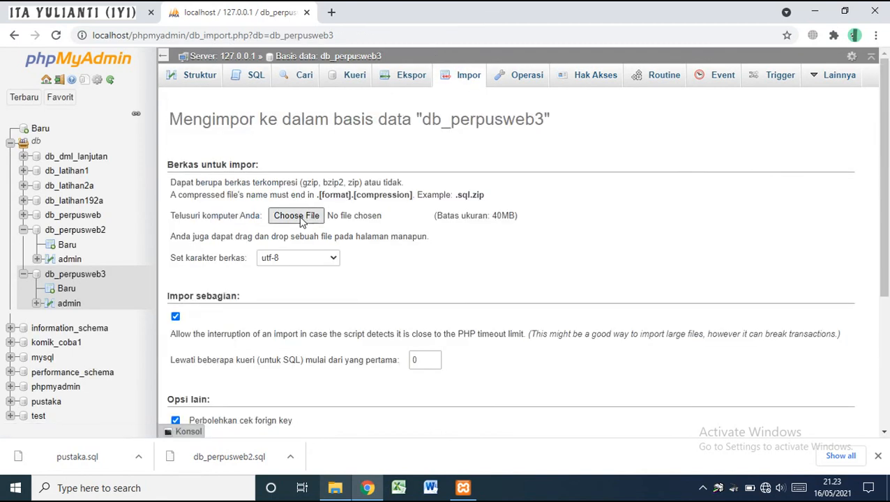
left_click(301, 217)
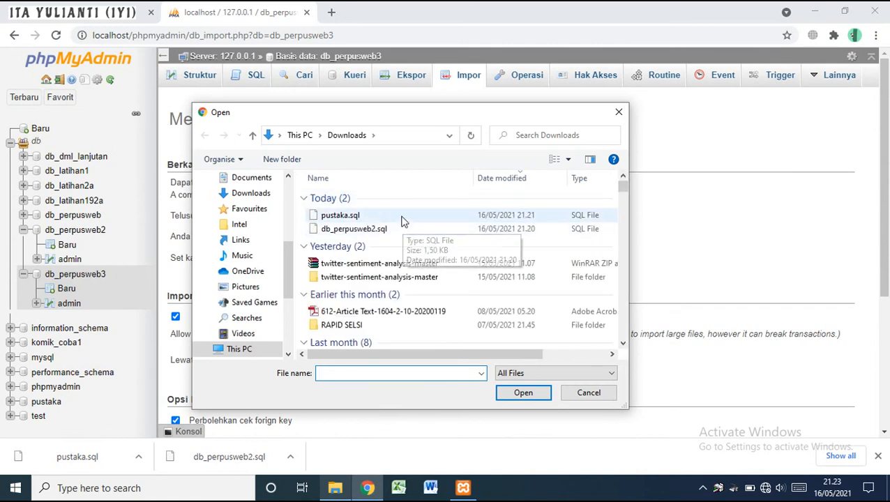
double_click(402, 218)
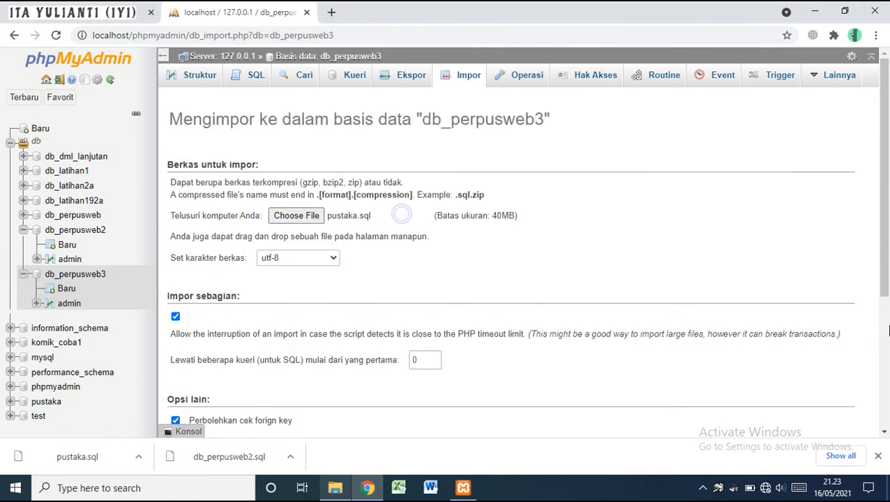
scroll(888, 357, "down", 5)
left_click(847, 408)
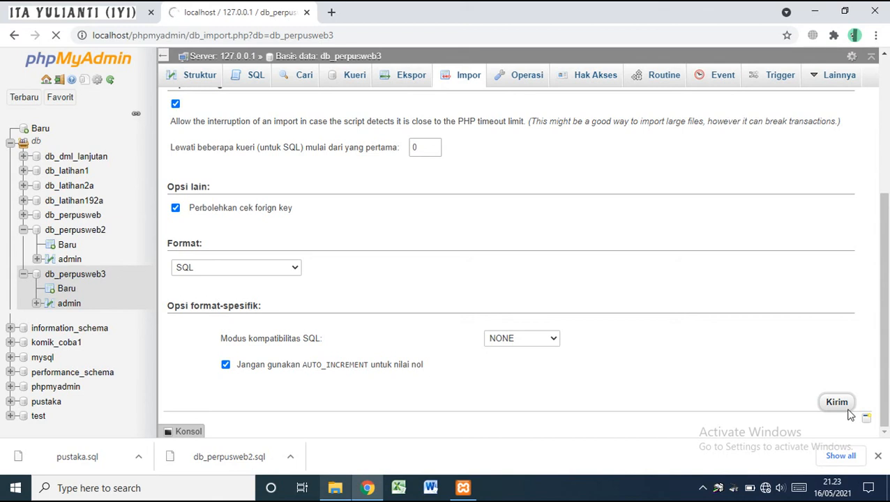
Verify db_perpusweb3 lists 10 tables with 30 rows, then return to the Import Database slide
left_click_drag(883, 362, 888, 321)
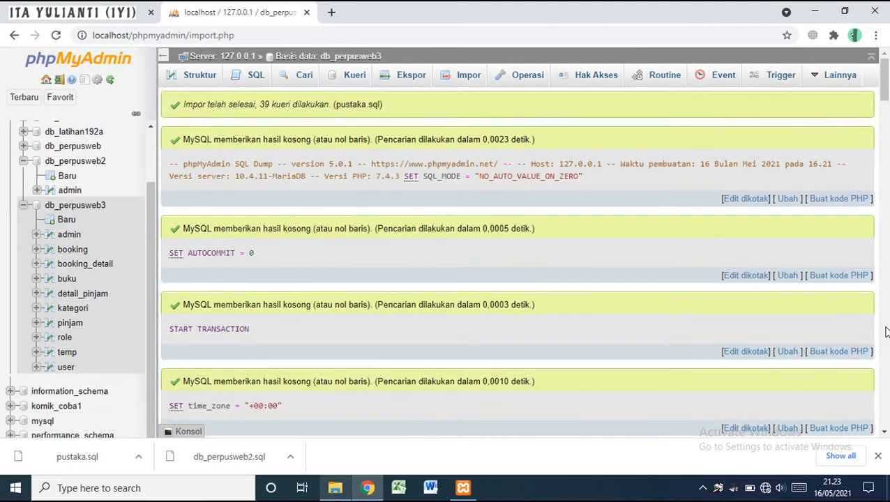
left_click_drag(887, 331, 884, 327)
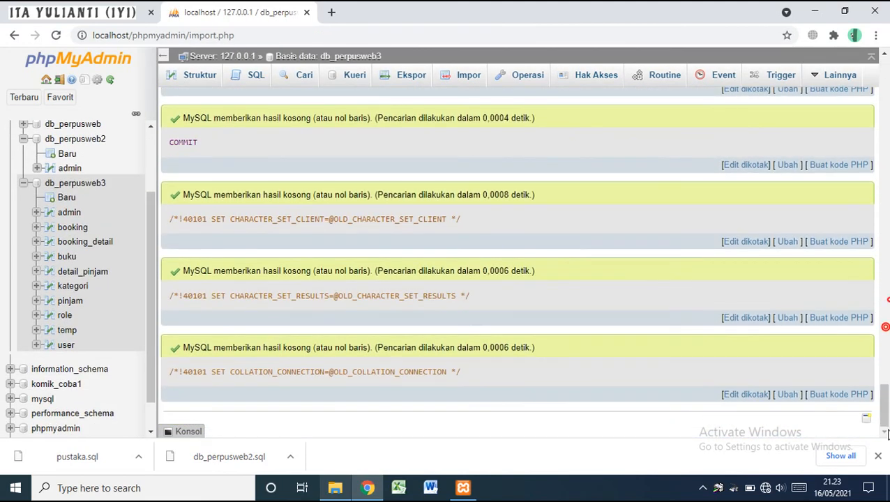
left_click(198, 77)
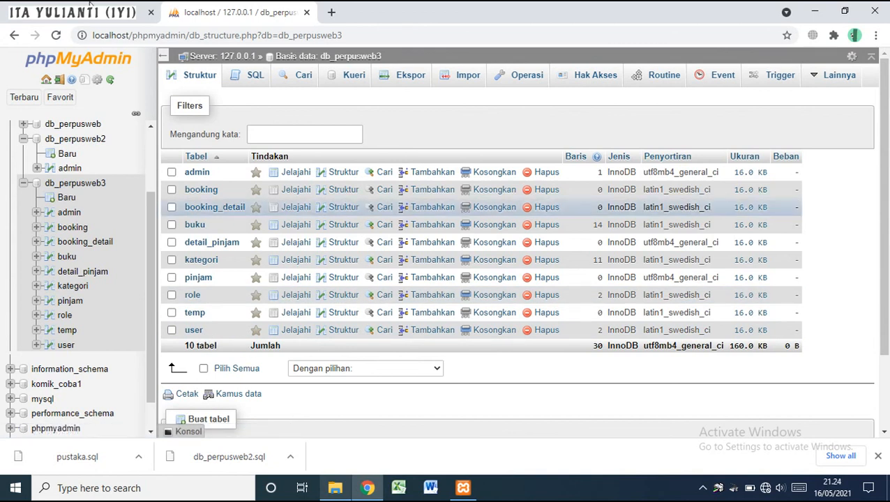
left_click(82, 9)
key("Right")
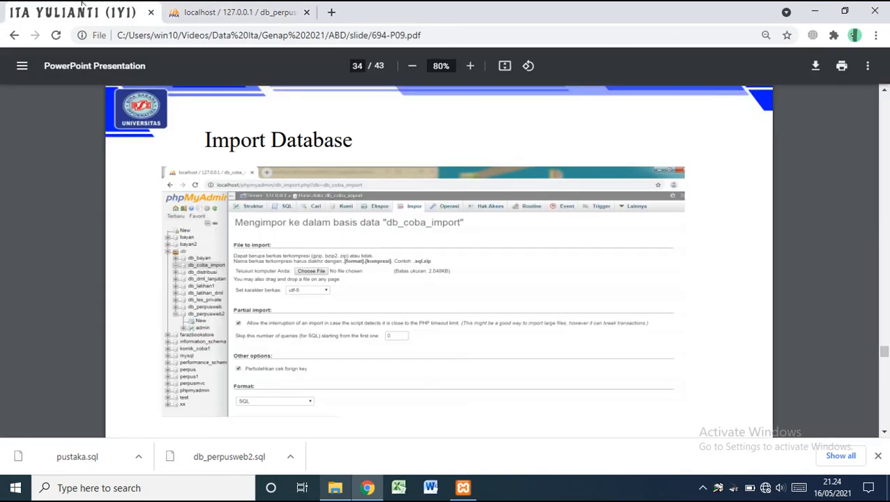